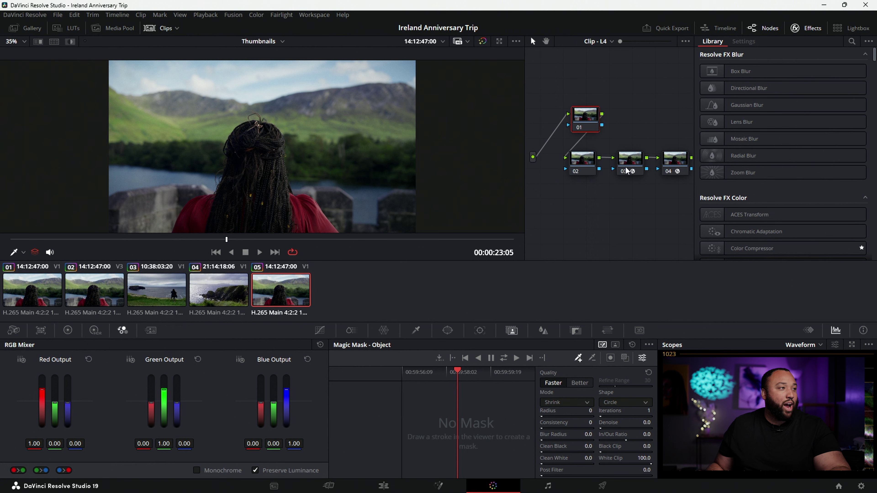
# Load the clip's L2 grade version and select node 03, which holds the Film Look Creator effect
pyautogui.click(630, 159)
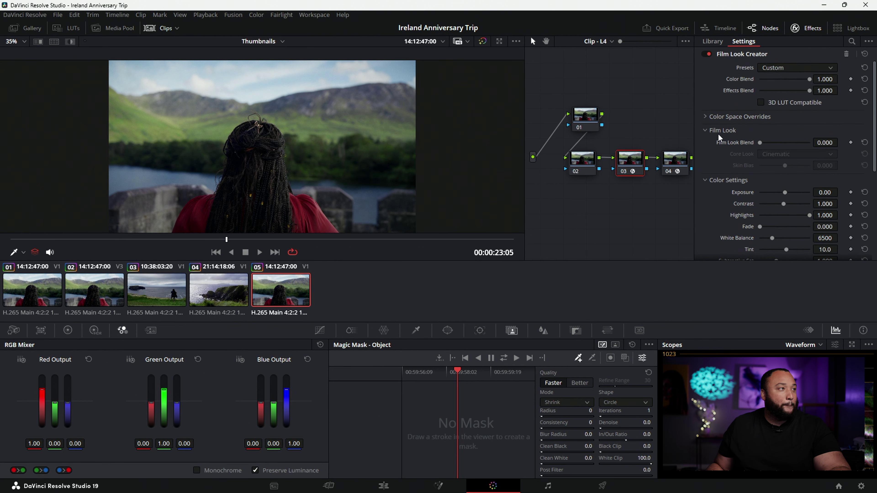
pyautogui.click(597, 42)
pyautogui.click(609, 64)
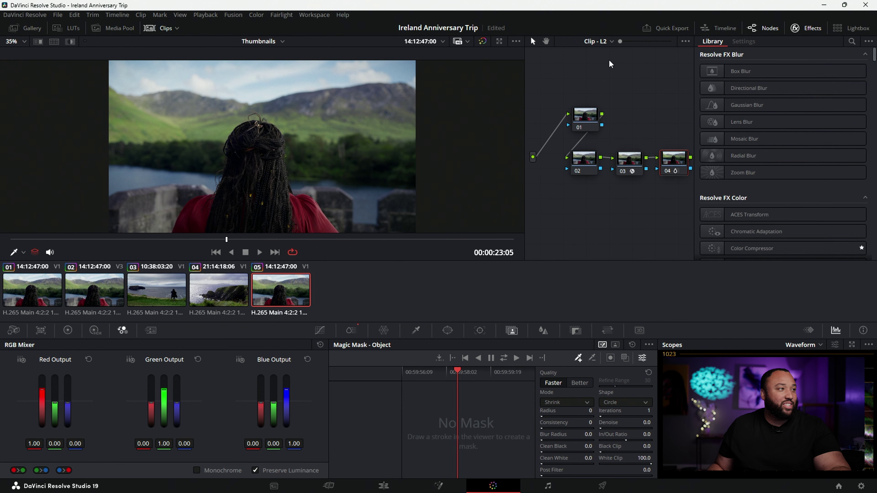
pyautogui.click(631, 163)
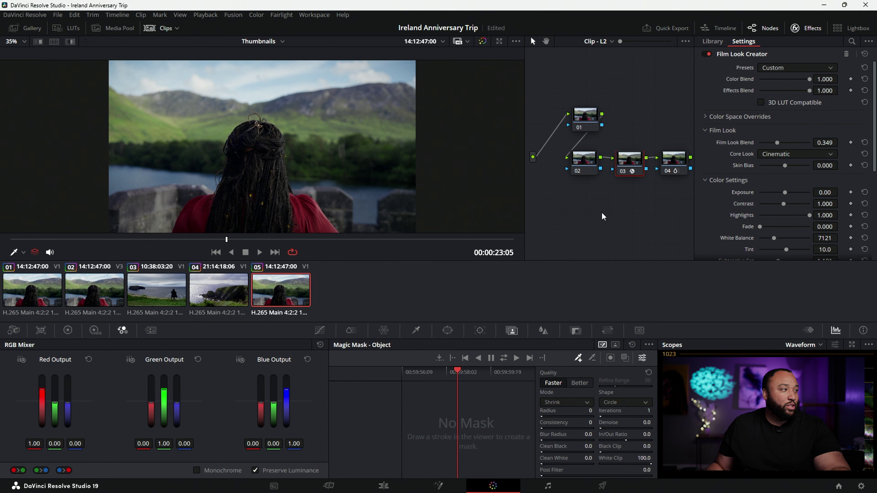
pyautogui.click(620, 172)
pyautogui.click(625, 170)
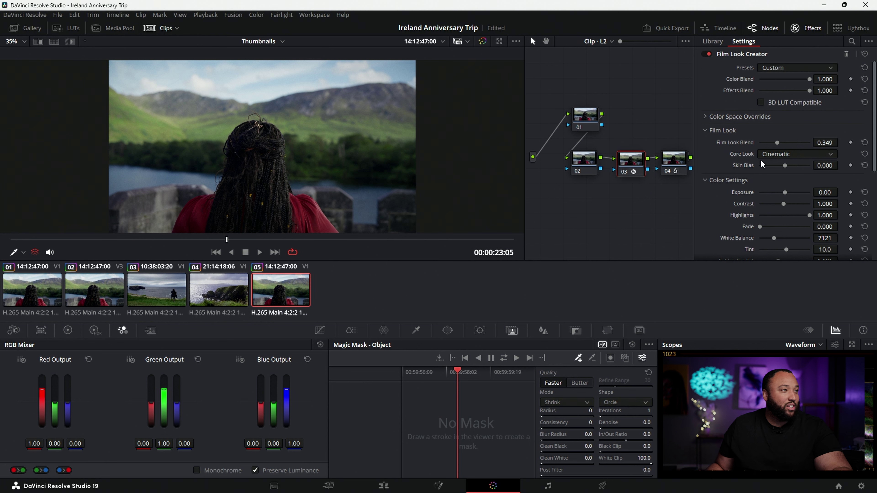
# Look through the Film Look Creator's settings and preset list, and save the project
pyautogui.scroll(-8, 783, 176)
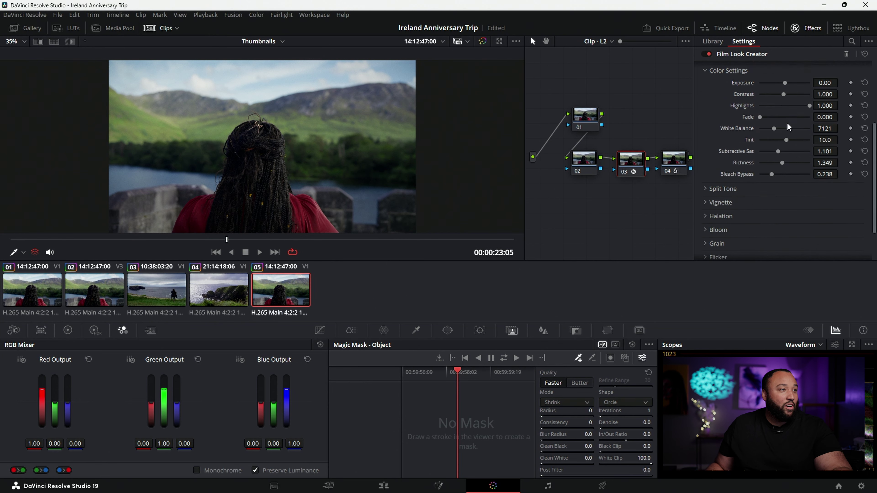
pyautogui.scroll(7, 786, 123)
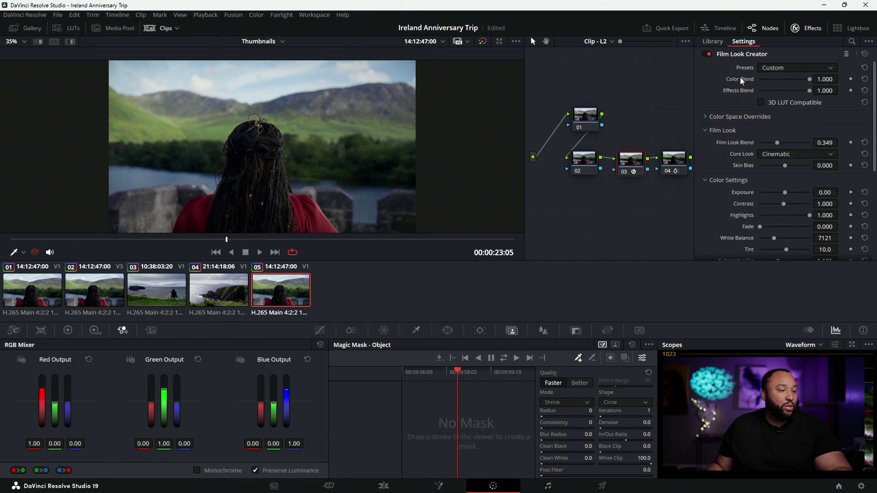
pyautogui.scroll(-6, 751, 150)
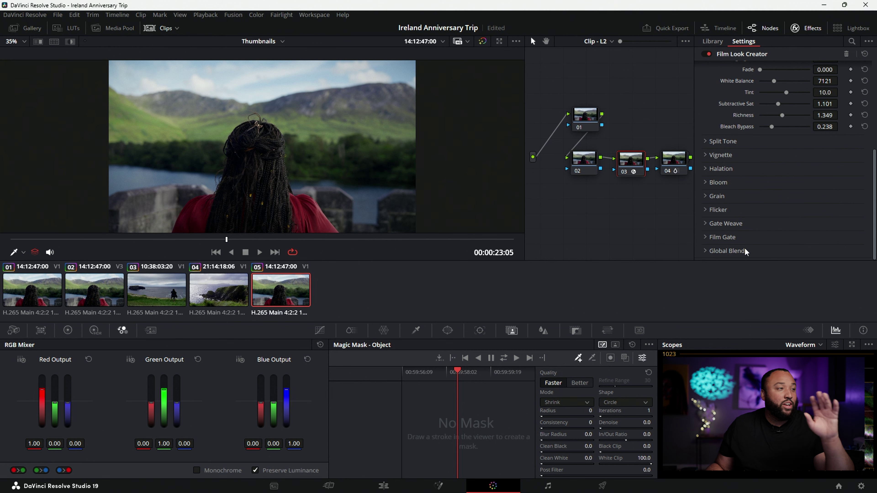
pyautogui.scroll(6, 745, 246)
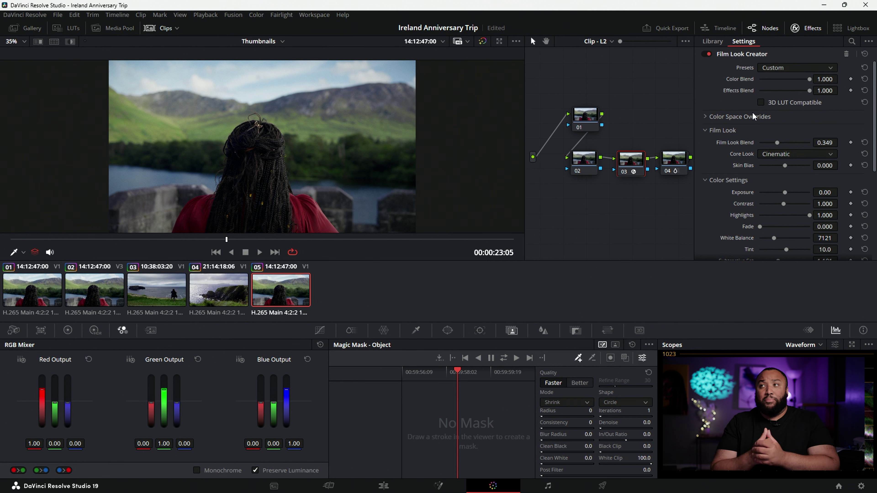
pyautogui.hotkey('ctrl', 's')
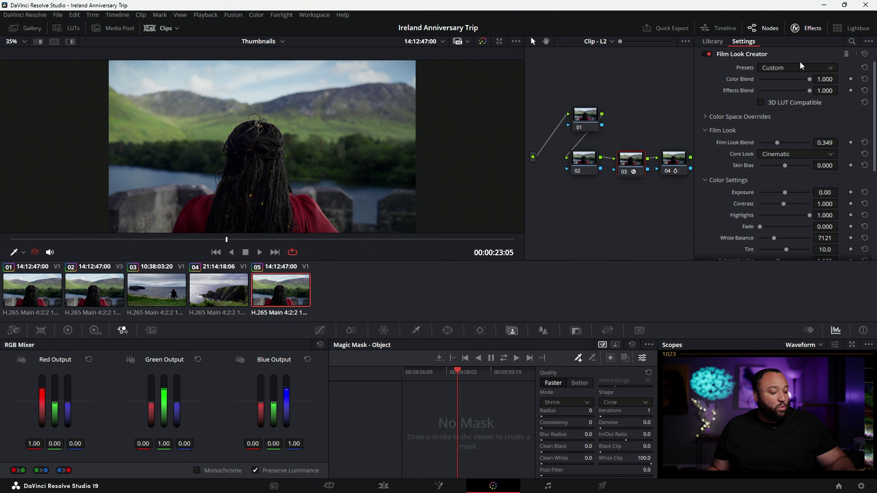
pyautogui.click(785, 67)
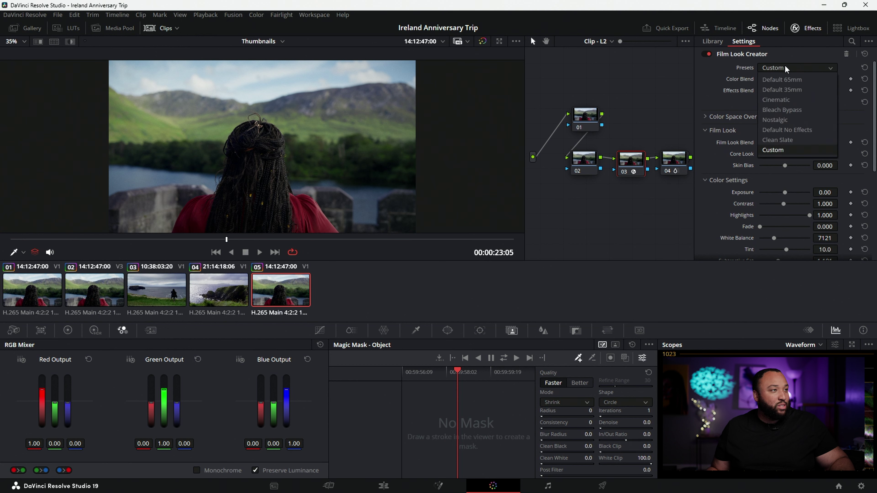
pyautogui.click(717, 167)
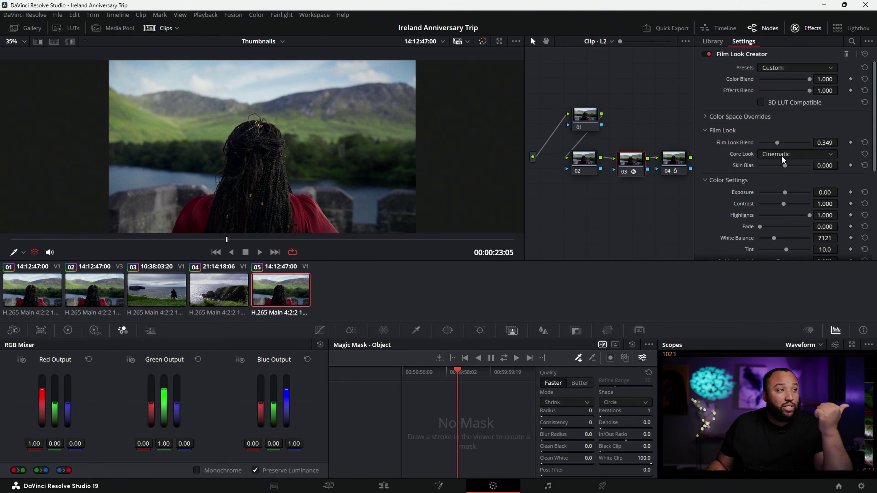
# Set the Core Look to Rochester and raise the Film Look Blend to 1.000
pyautogui.click(769, 152)
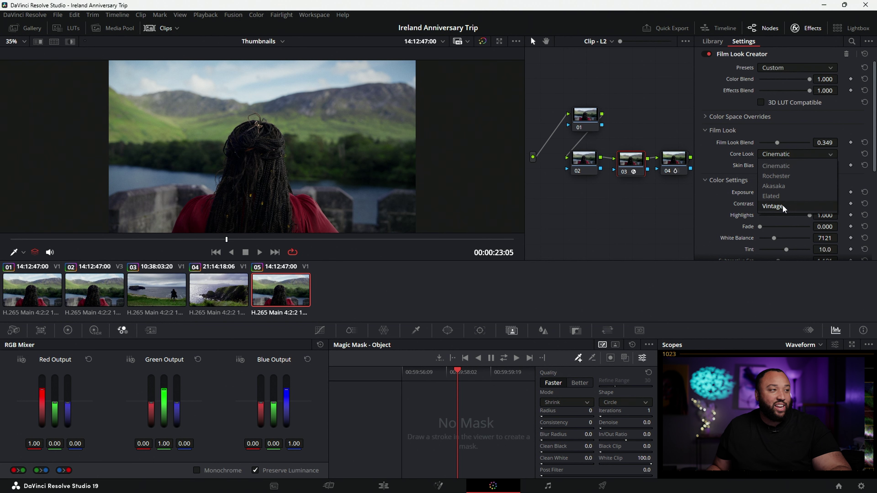
pyautogui.click(781, 176)
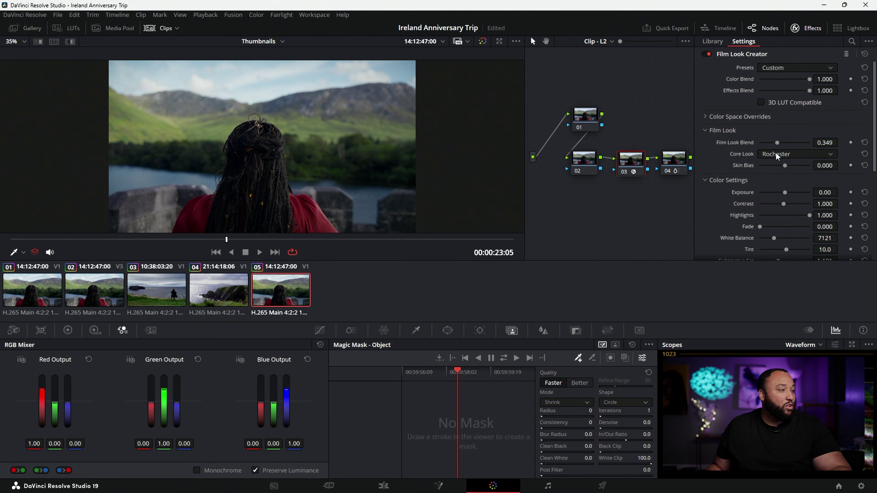
pyautogui.moveTo(776, 143); pyautogui.dragTo(800, 142)
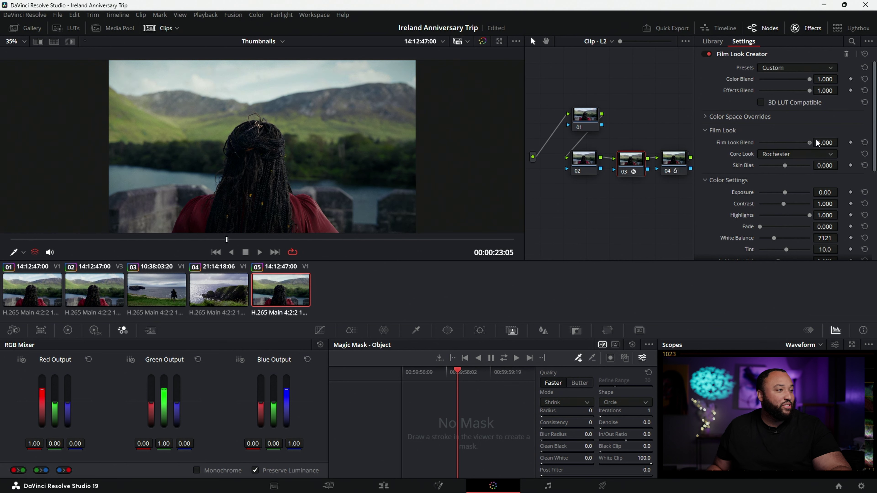
# Compare the Cinematic, Rochester, Akasaka, Elated and Vintage core looks at full Film Look Blend
pyautogui.click(787, 152)
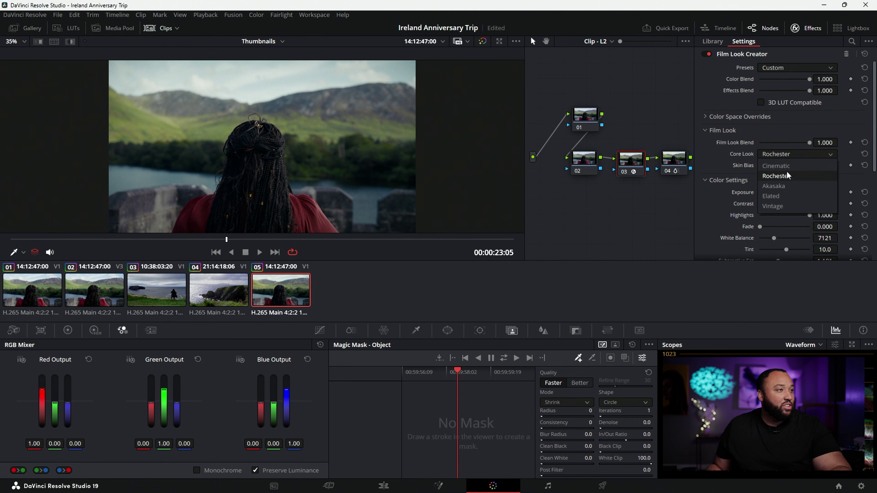
pyautogui.click(786, 166)
pyautogui.click(789, 152)
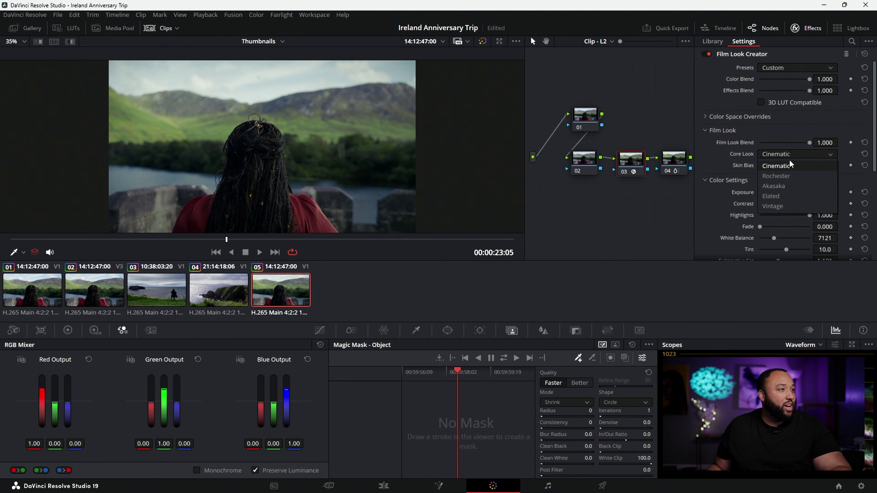
pyautogui.click(791, 170)
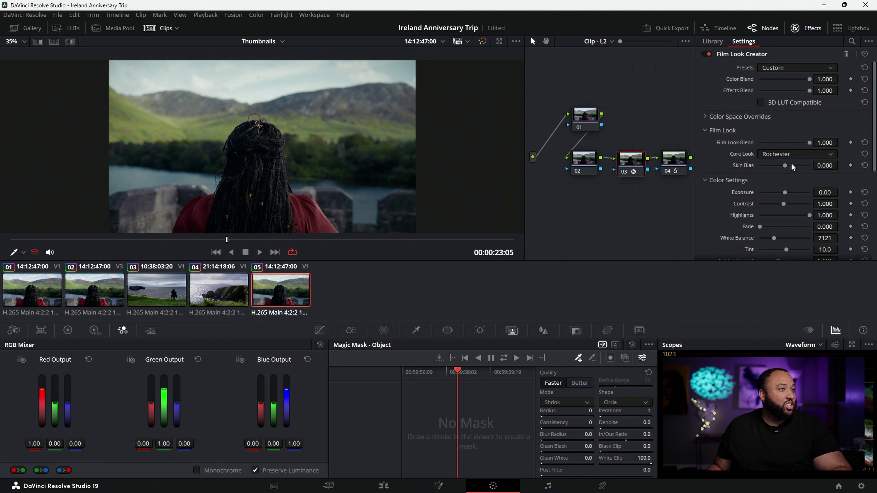
pyautogui.click(789, 154)
pyautogui.click(789, 187)
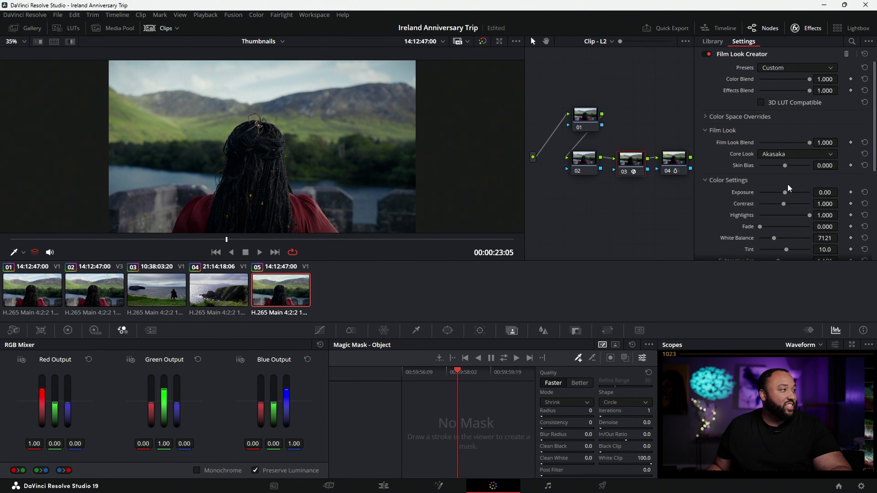
pyautogui.click(786, 154)
pyautogui.click(782, 195)
pyautogui.click(779, 156)
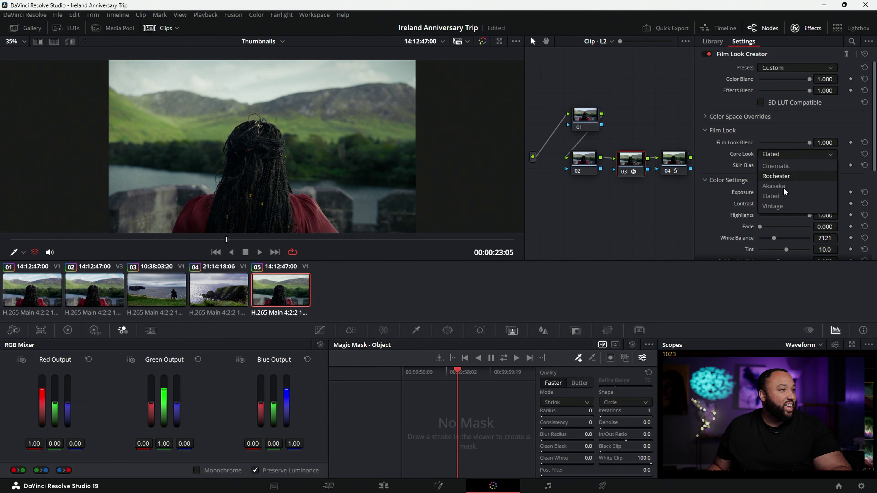
pyautogui.click(781, 206)
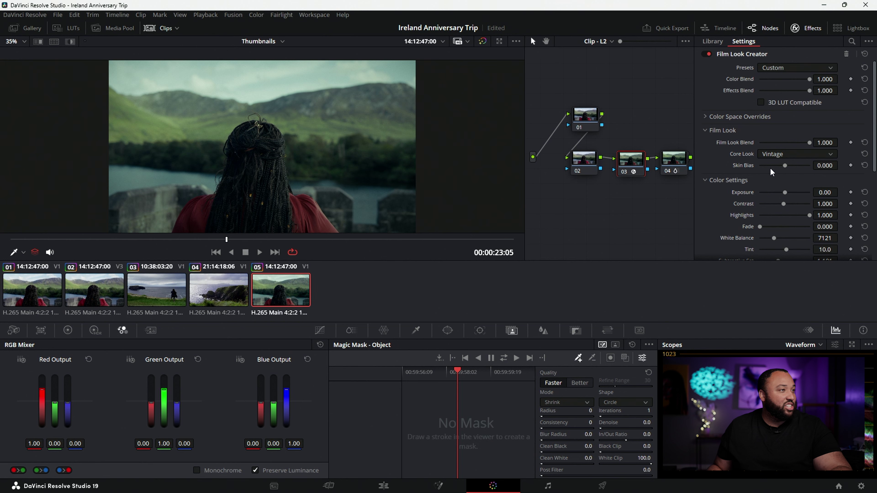
# Lower the Film Look Blend to 0.257 and try the Akasaka core look at that strength
pyautogui.click(772, 143)
pyautogui.click(778, 156)
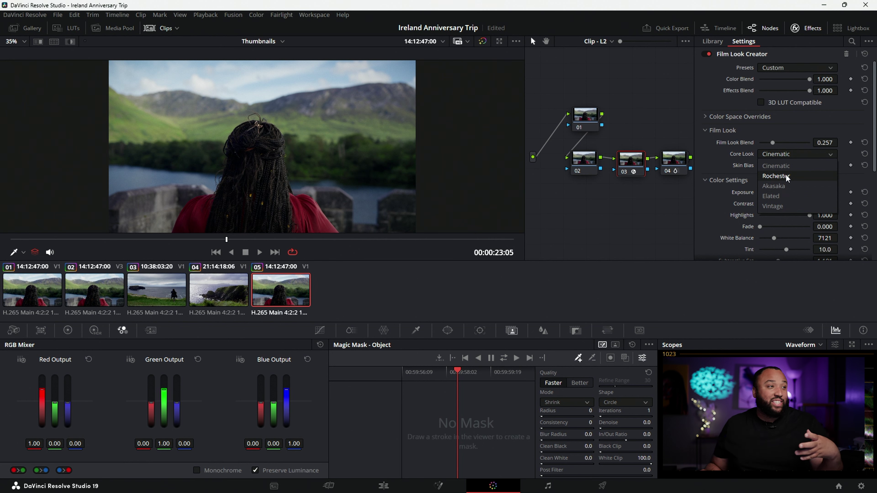
pyautogui.click(789, 184)
pyautogui.click(793, 151)
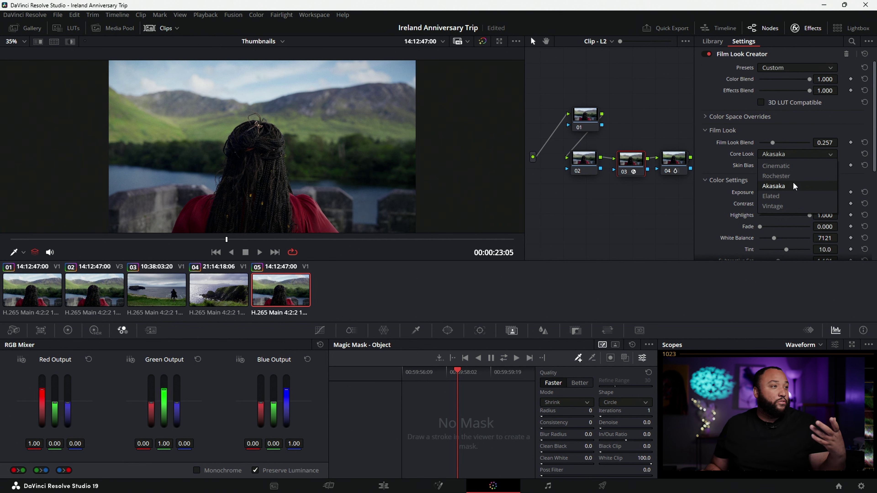
pyautogui.click(790, 159)
# Set the Core Look to Rochester and the Film Look Blend to 0.495
pyautogui.moveTo(772, 142); pyautogui.dragTo(794, 153)
pyautogui.click(794, 152)
pyautogui.click(795, 176)
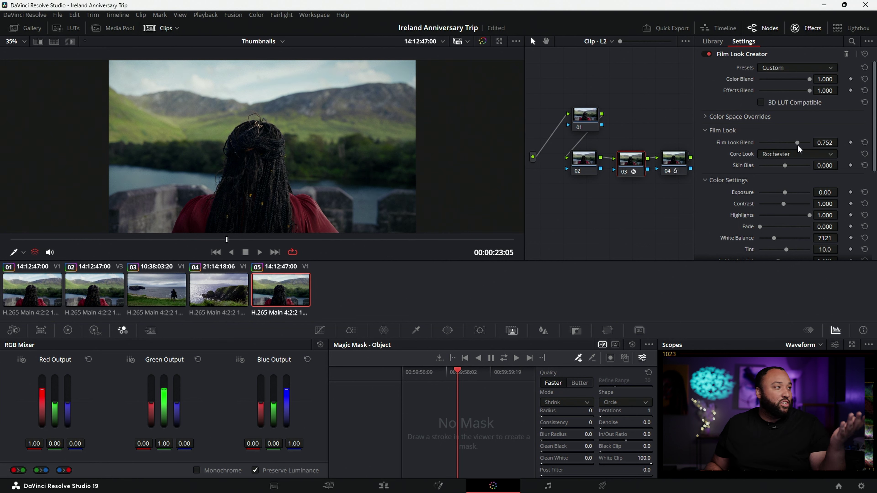
pyautogui.moveTo(798, 141); pyautogui.dragTo(785, 159)
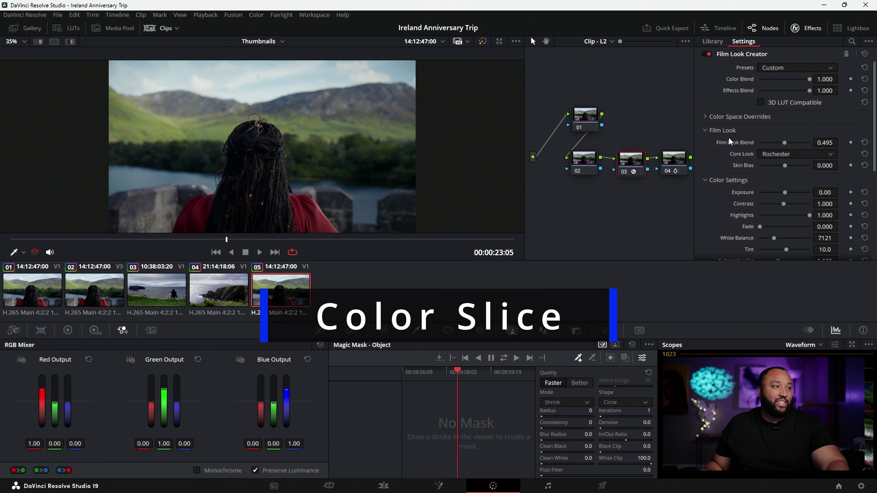
# Open ColorSlice for node 04 and raise the global saturation to 1.74
pyautogui.click(671, 159)
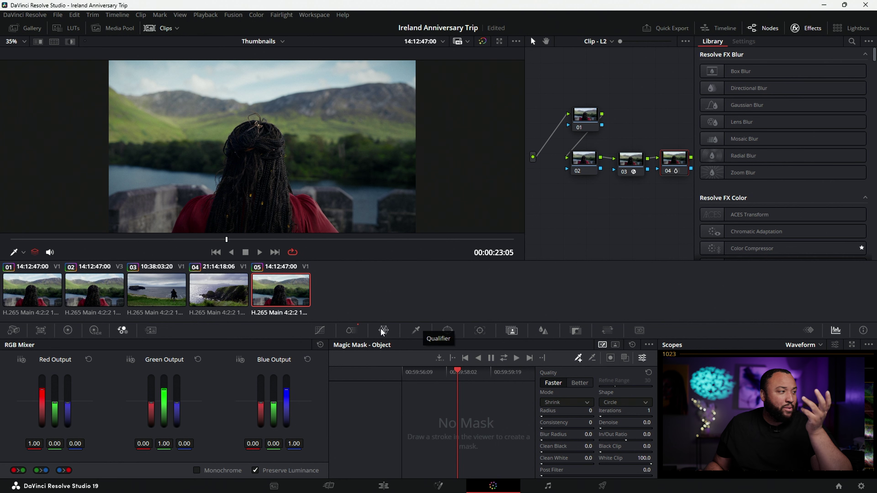
pyautogui.click(351, 330)
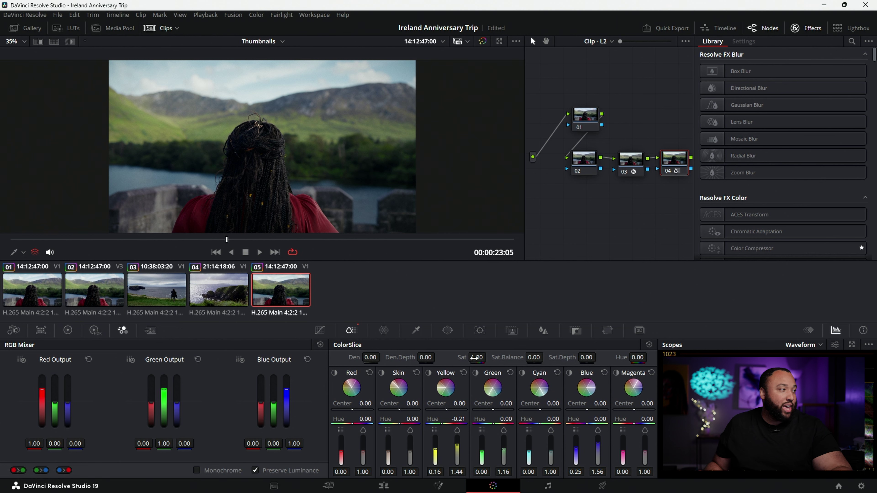
pyautogui.moveTo(482, 357); pyautogui.dragTo(489, 358)
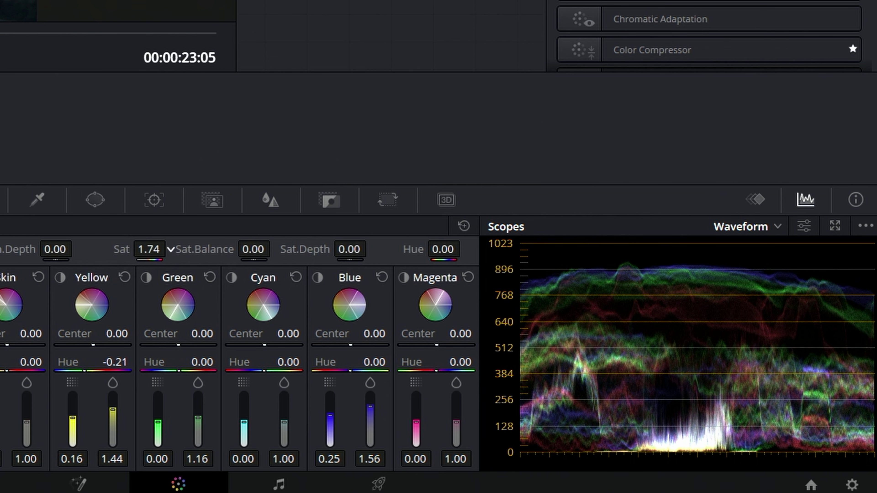
pyautogui.moveTo(170, 249); pyautogui.dragTo(171, 250)
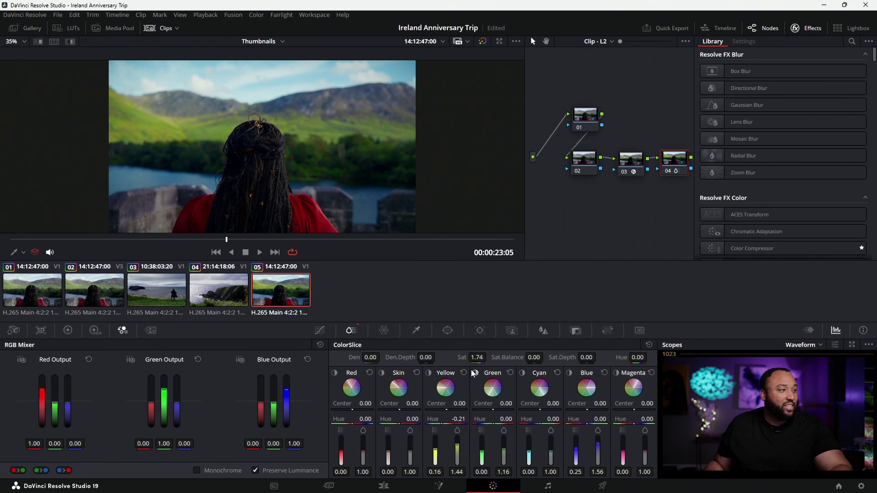
# Try the ColorSlice saturation balance at 1.00 and -1.00, and reset it to 0.00
pyautogui.moveTo(528, 358); pyautogui.dragTo(545, 356)
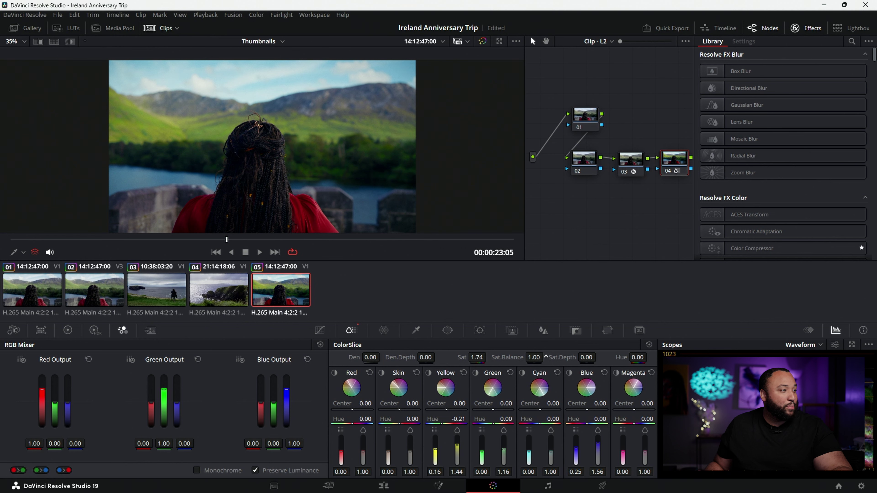
pyautogui.moveTo(546, 356); pyautogui.dragTo(545, 357)
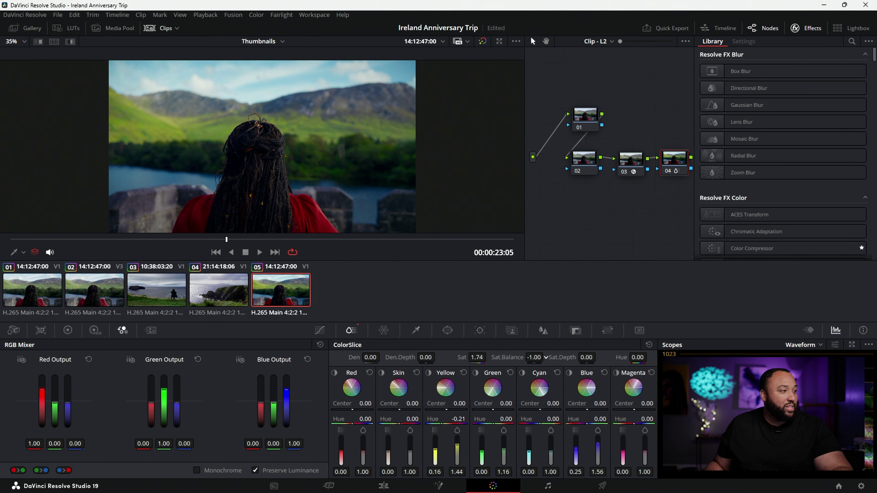
pyautogui.doubleClick(506, 355)
# Test the ColorSlice global density at 0.74 and 1.00, settle on 0.32, and check the image full screen
pyautogui.moveTo(368, 357)
pyautogui.mouseDown()
pyautogui.moveTo(383, 356)
pyautogui.moveTo(366, 357)
pyautogui.mouseUp()
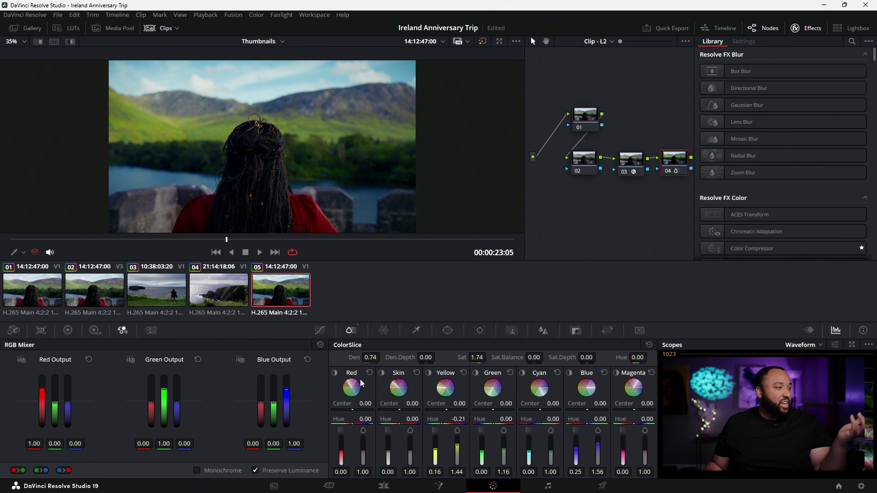
pyautogui.moveTo(368, 357); pyautogui.dragTo(383, 356)
pyautogui.doubleClick(383, 357)
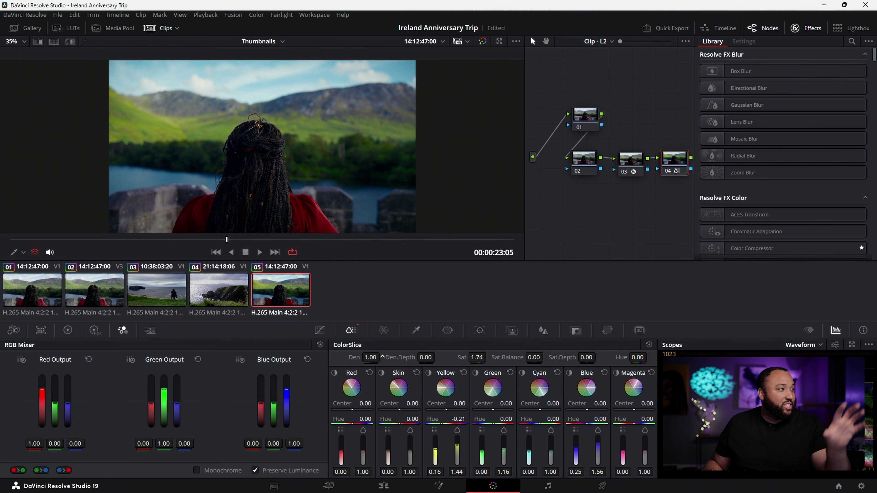
pyautogui.moveTo(383, 357); pyautogui.dragTo(383, 358)
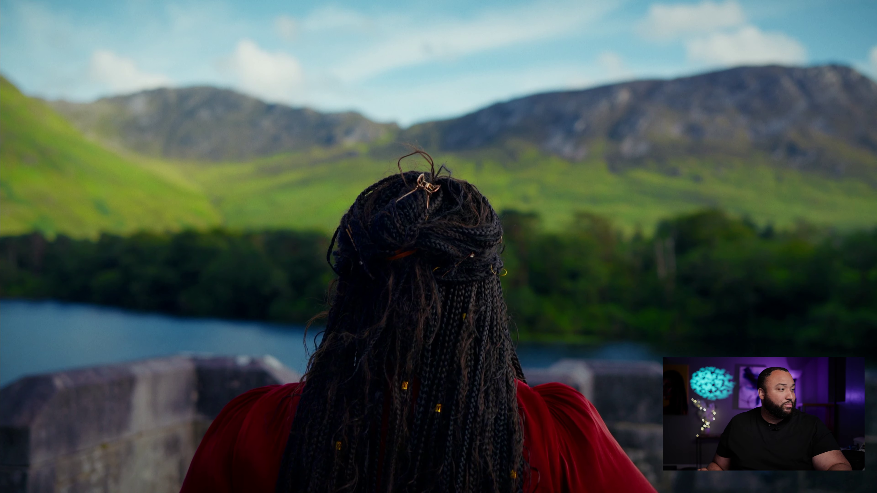
pyautogui.moveTo(421, 263)
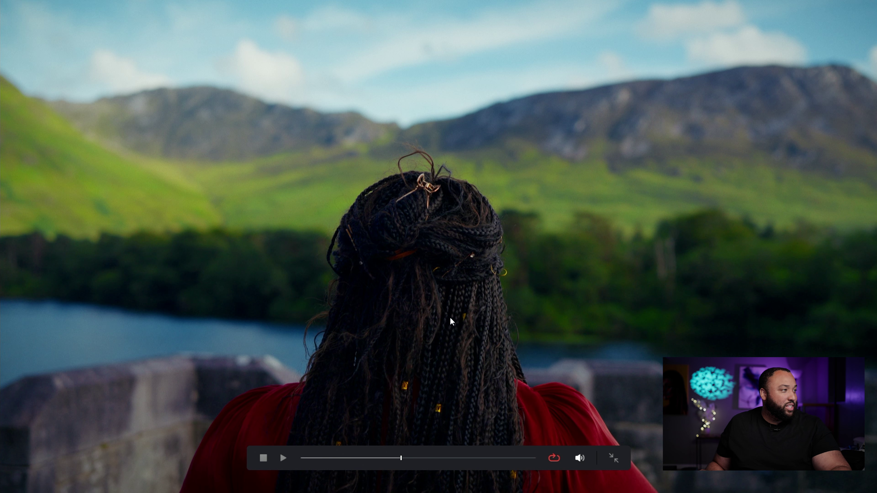
pyautogui.press('Escape')
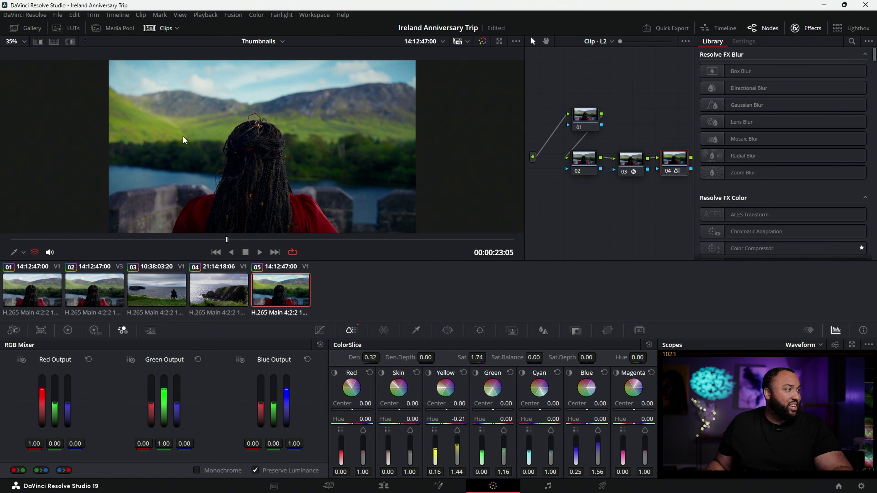
# Set the ColorSlice global density to 0.10 and the saturation to 1.56, and check the image full screen
pyautogui.hotkey('ctrl', 'f')
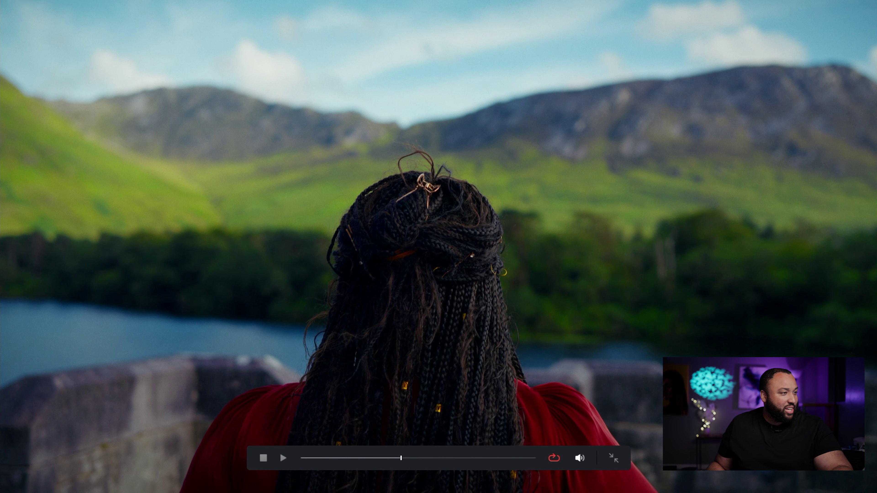
pyautogui.press('Escape')
pyautogui.moveTo(459, 357); pyautogui.dragTo(497, 357)
pyautogui.moveTo(371, 359); pyautogui.dragTo(397, 357)
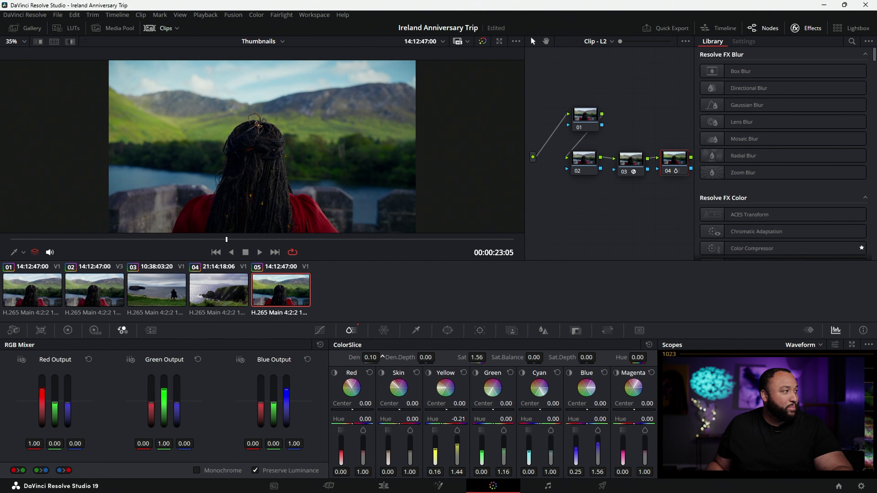
pyautogui.hotkey('ctrl', 'f')
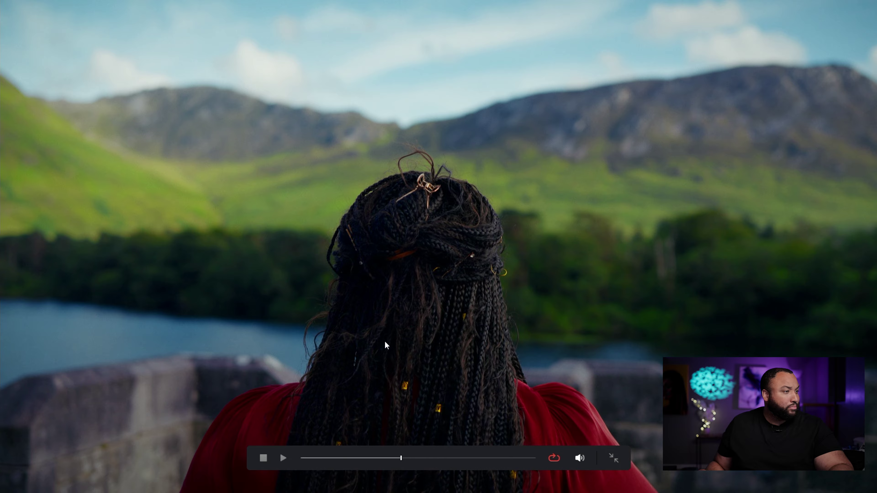
pyautogui.press('Escape')
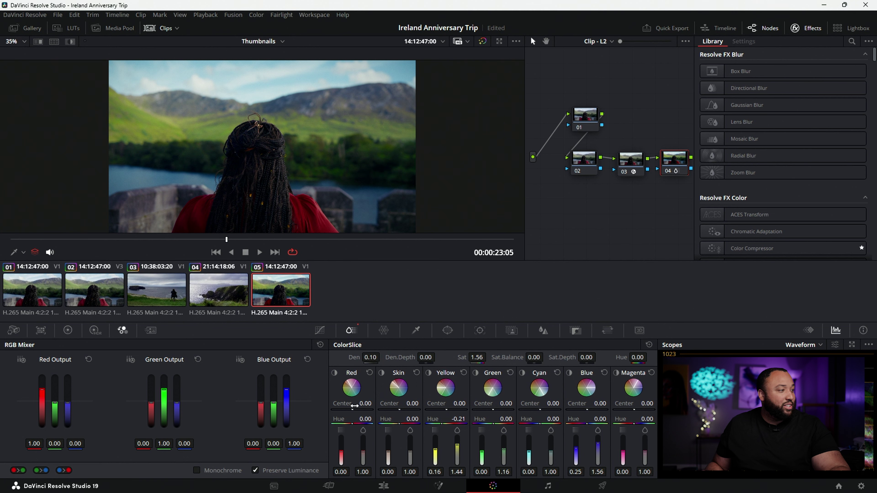
# Preview the image areas affected by the ColorSlice Red, Skin and Yellow slices one at a time
pyautogui.click(334, 373)
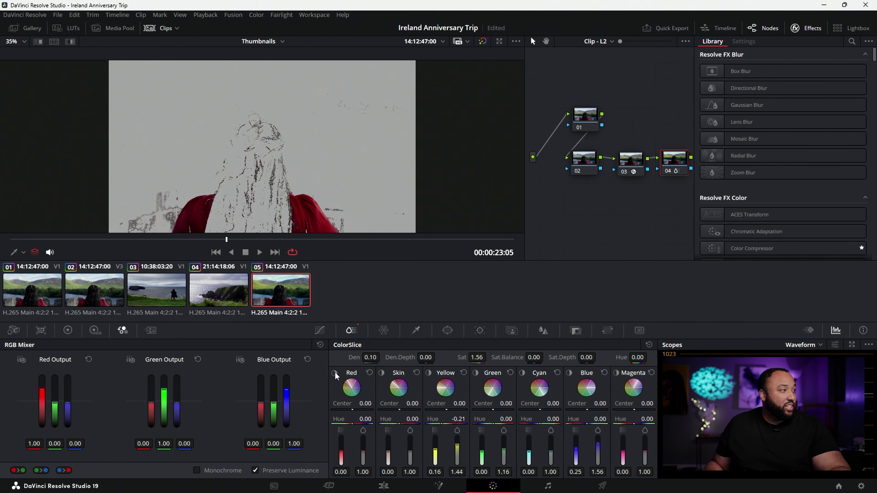
pyautogui.click(334, 373)
pyautogui.click(382, 373)
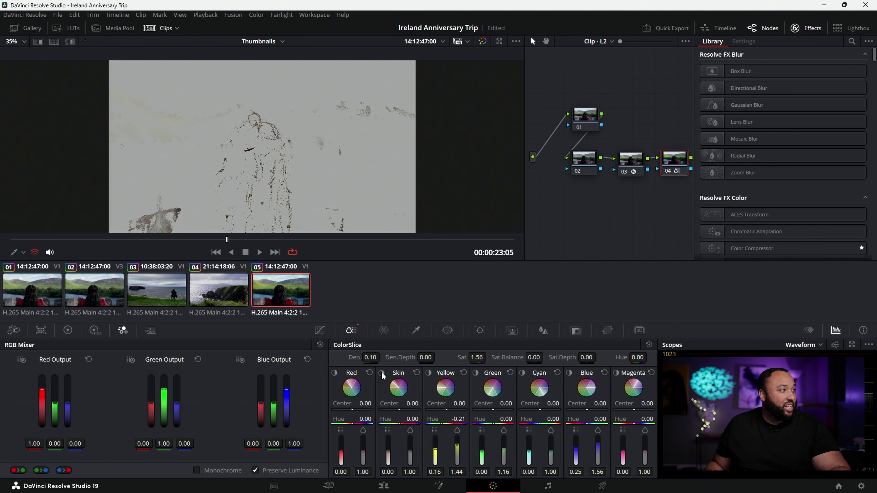
pyautogui.click(382, 372)
pyautogui.click(430, 371)
pyautogui.click(429, 372)
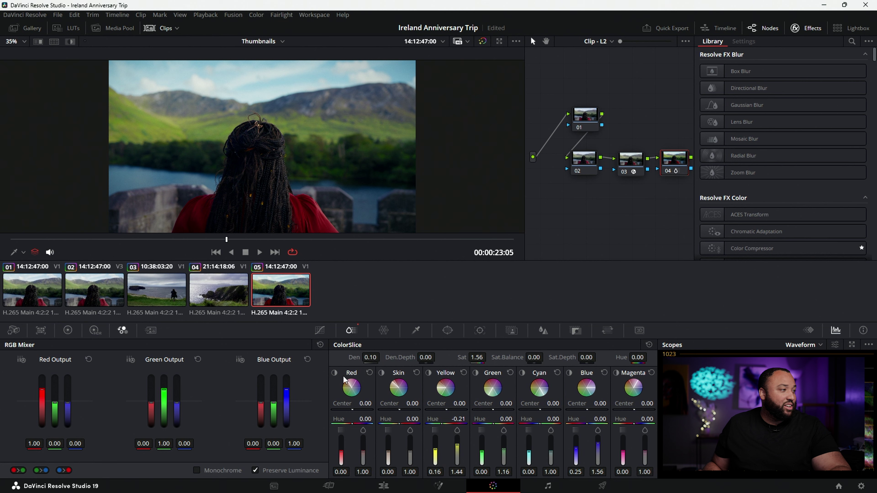
# Set the ColorSlice global saturation to 1.52, and the Red slice's density to 0.35 and saturation to 0.80
pyautogui.moveTo(477, 357); pyautogui.dragTo(473, 357)
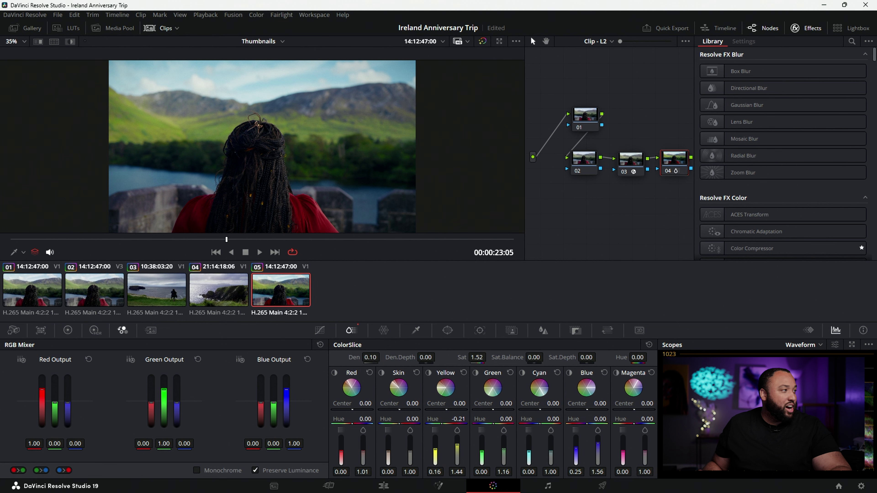
pyautogui.moveTo(363, 453); pyautogui.dragTo(341, 453)
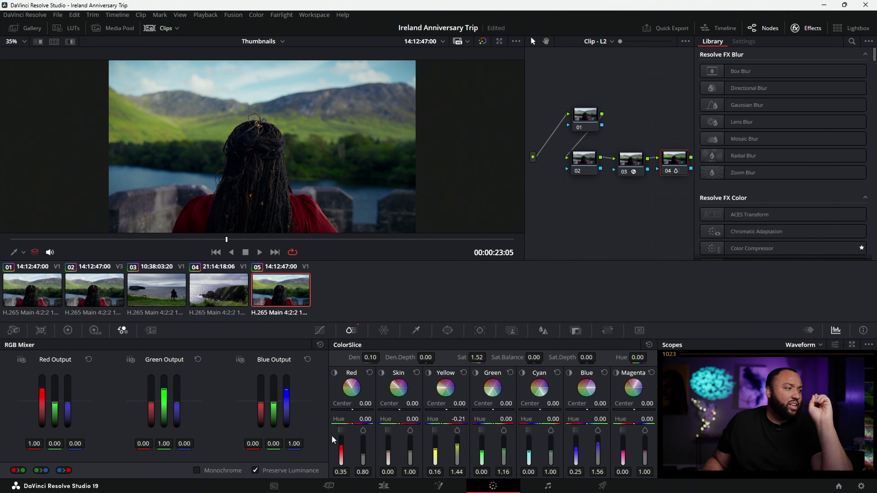
# Compare the image areas covered by the ColorSlice Yellow and Green slices using their highlights
pyautogui.click(428, 374)
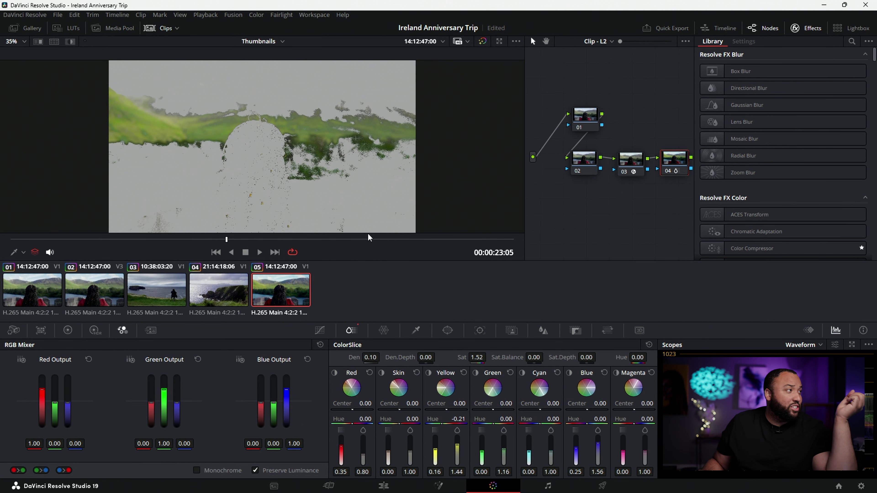
pyautogui.hotkey('shift', 'h')
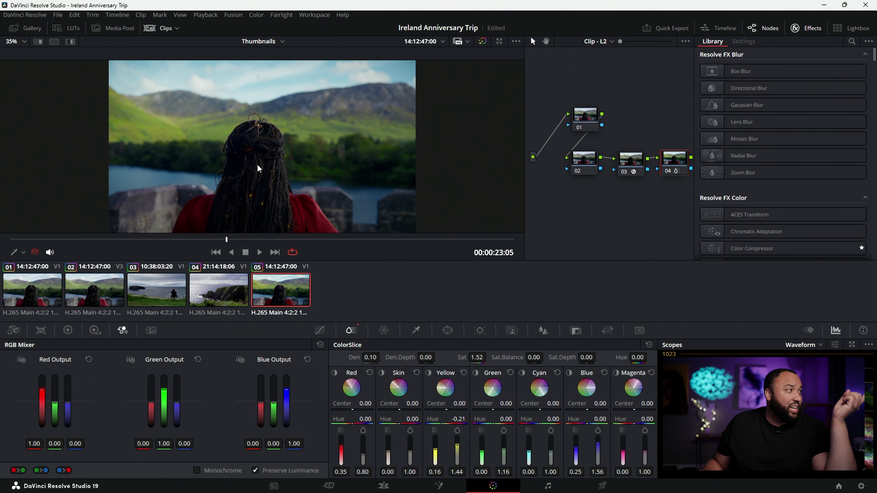
pyautogui.click(475, 373)
pyautogui.click(475, 370)
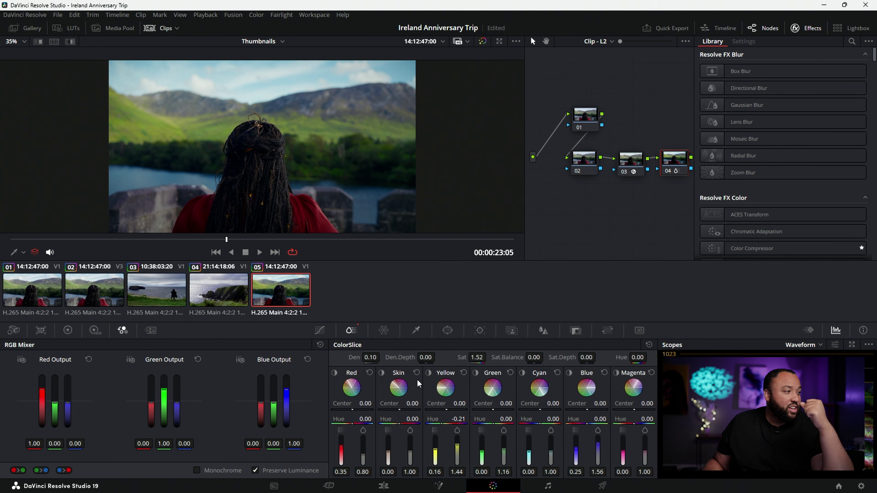
pyautogui.click(427, 373)
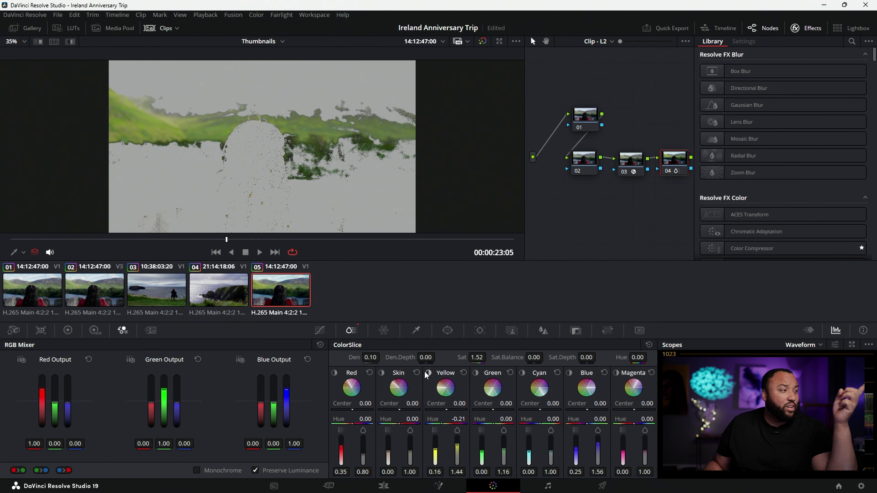
pyautogui.click(426, 373)
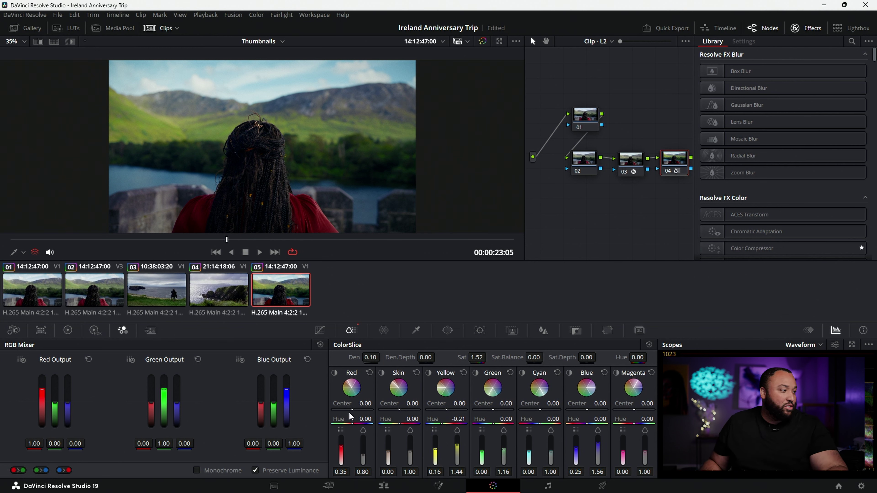
# Turn on the viewer highlight and examine the Red, Green, Cyan and Blue slice ranges in turn
pyautogui.click(70, 42)
pyautogui.click(333, 373)
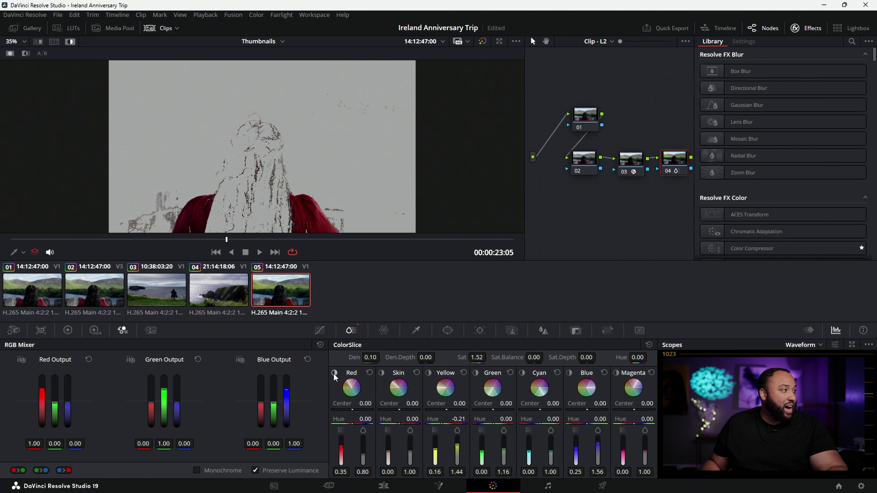
pyautogui.click(474, 373)
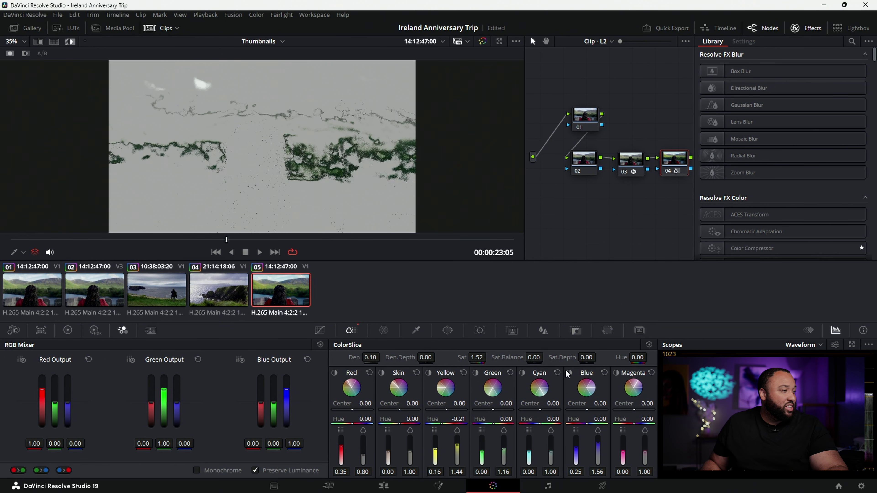
pyautogui.click(522, 373)
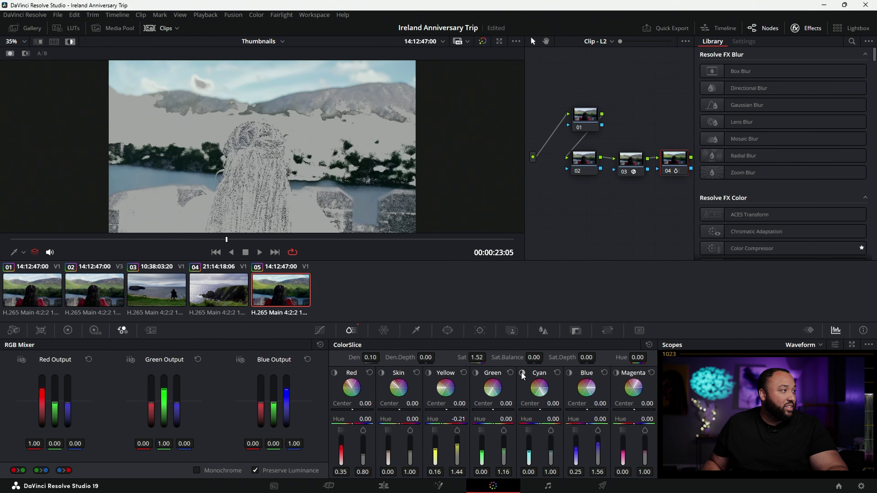
pyautogui.click(571, 373)
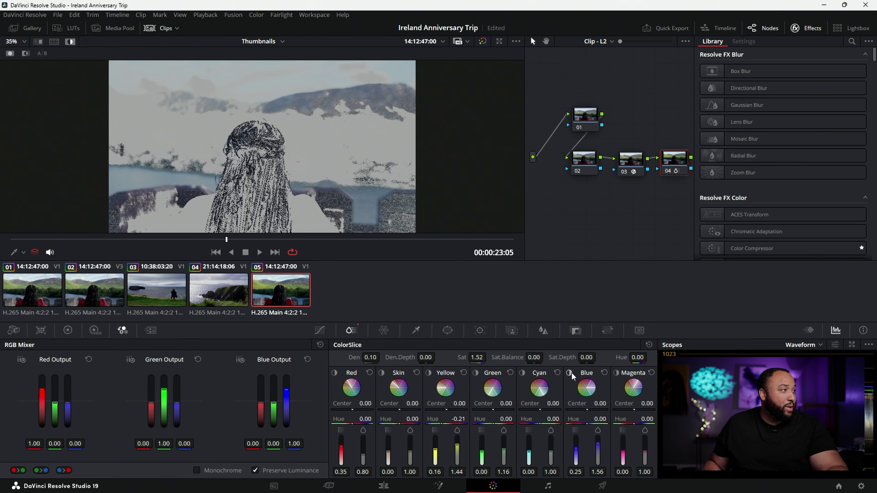
# Set the Cyan slice's center to -0.01 and the Blue slice's center to -0.10 with their highlights on, and turn the highlight off
pyautogui.click(522, 372)
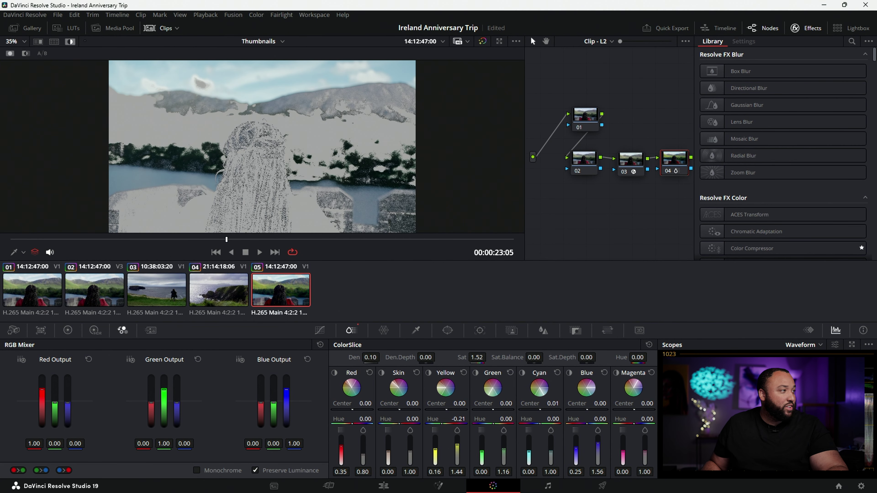
pyautogui.moveTo(542, 409); pyautogui.dragTo(538, 409)
pyautogui.click(567, 373)
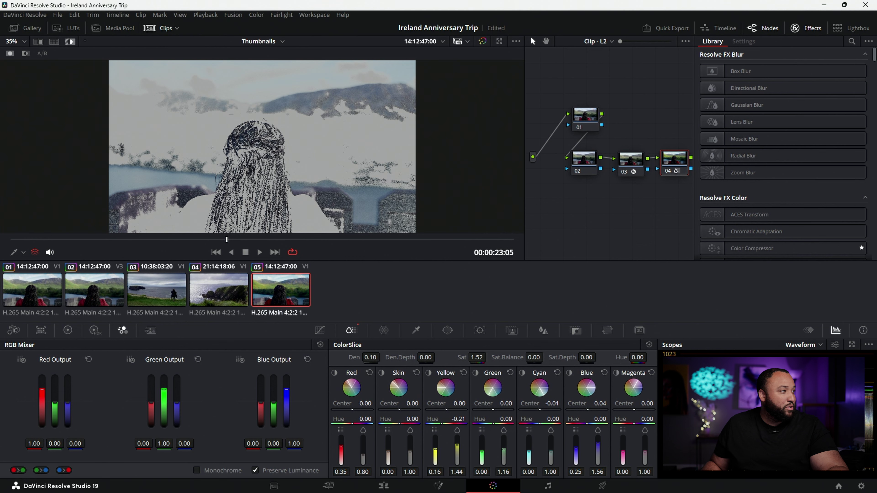
pyautogui.moveTo(591, 401); pyautogui.dragTo(590, 401)
pyautogui.moveTo(590, 402); pyautogui.dragTo(587, 402)
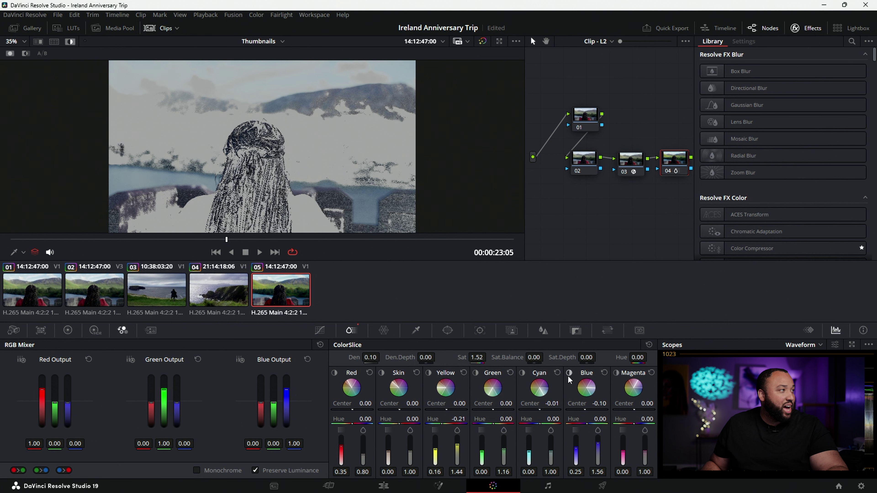
pyautogui.click(66, 42)
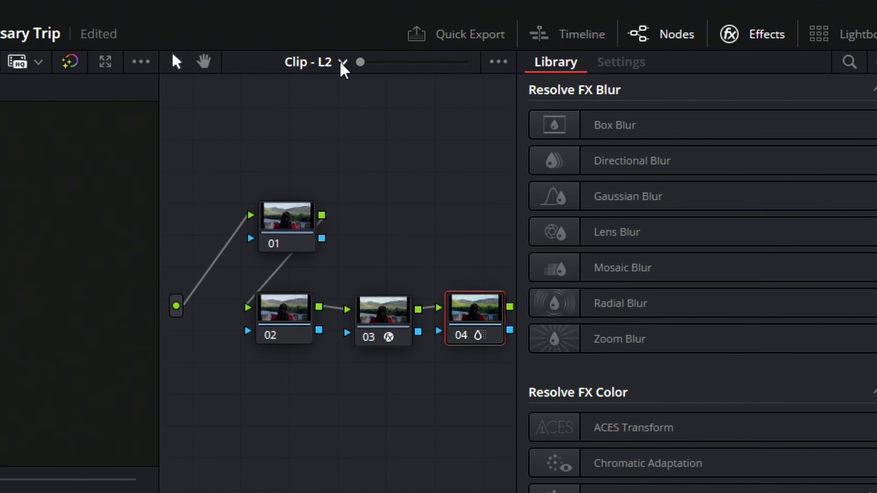
# Switch the node graph to the Clip - L1 layer to view its nodes
pyautogui.click(400, 58)
pyautogui.click(339, 90)
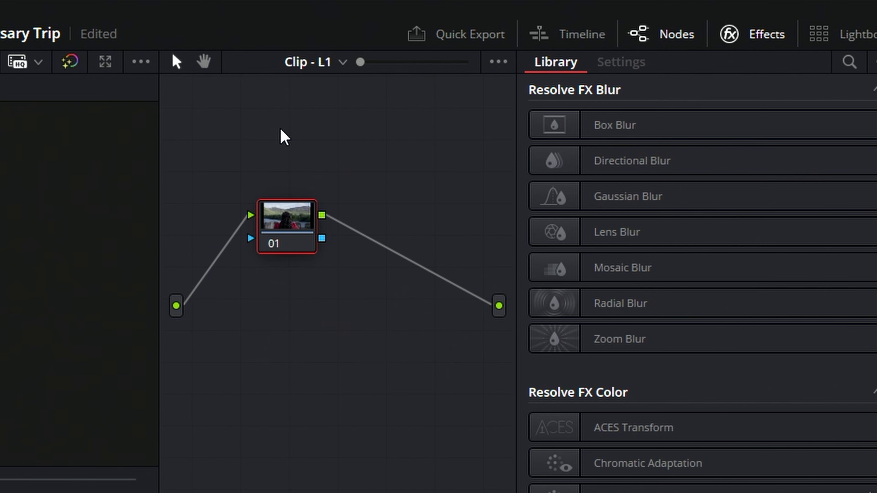
pyautogui.click(342, 62)
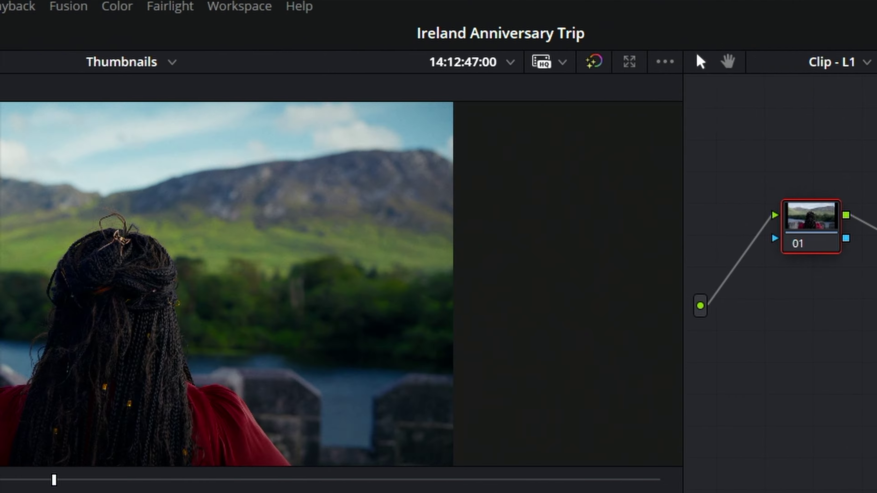
# Examine the Node Stack Layers options in the project's General Options and close the settings without saving
pyautogui.click(7, 6)
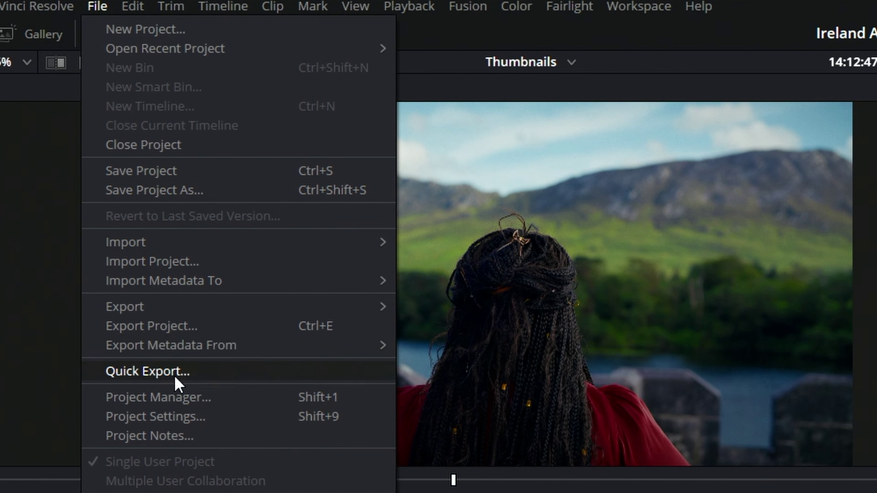
pyautogui.click(186, 417)
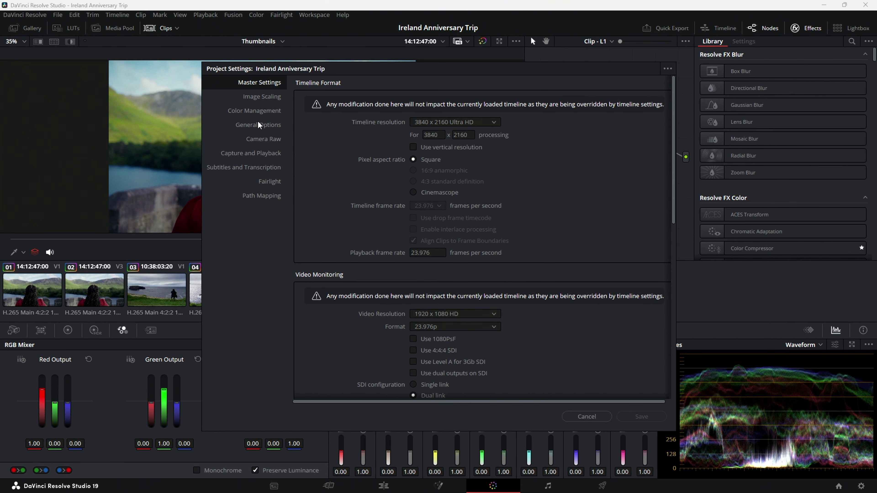
pyautogui.click(258, 125)
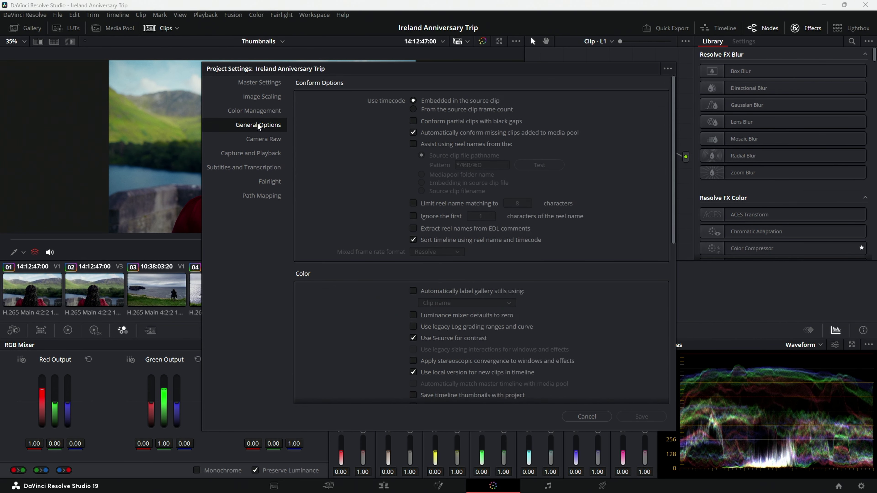
pyautogui.scroll(-10, 343, 207)
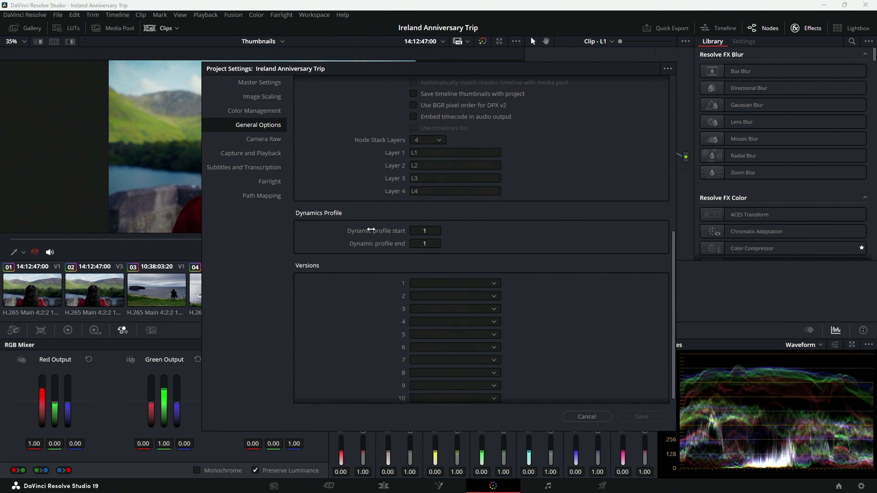
pyautogui.scroll(2, 372, 227)
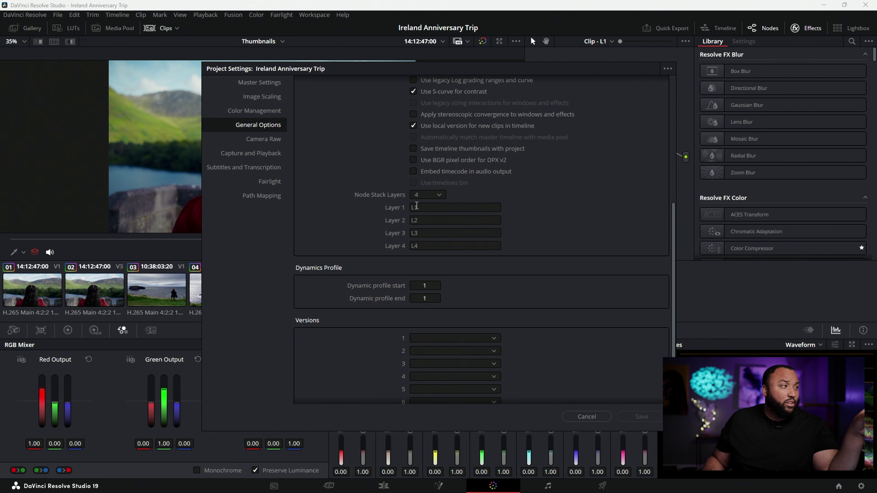
pyautogui.click(427, 195)
pyautogui.click(427, 194)
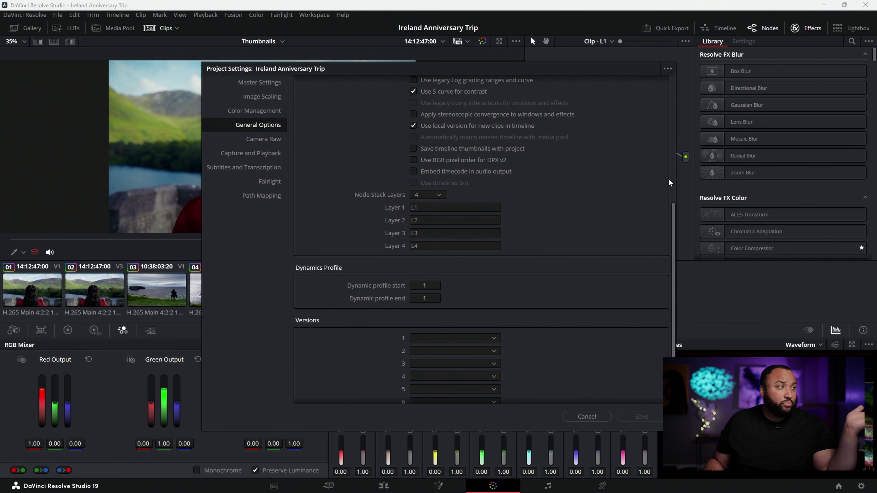
pyautogui.click(588, 416)
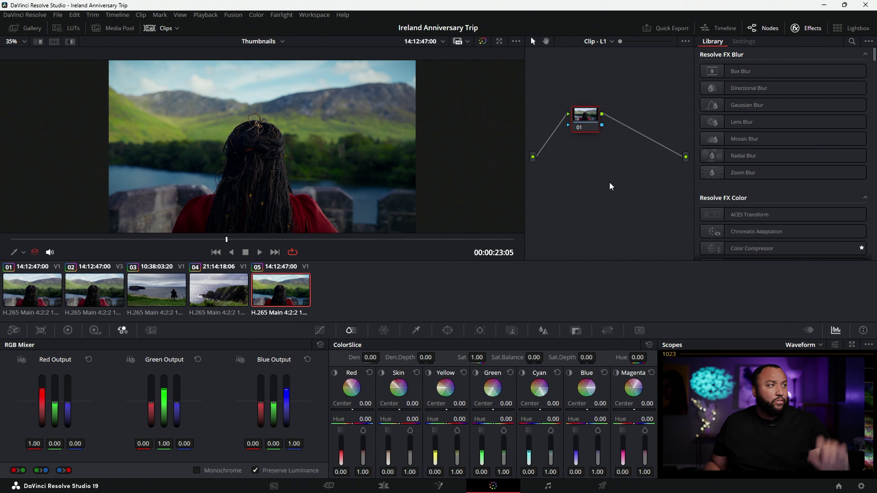
# Return the node graph to the Clip - L2 layer and view the grades of clips 04 and 03
pyautogui.click(611, 42)
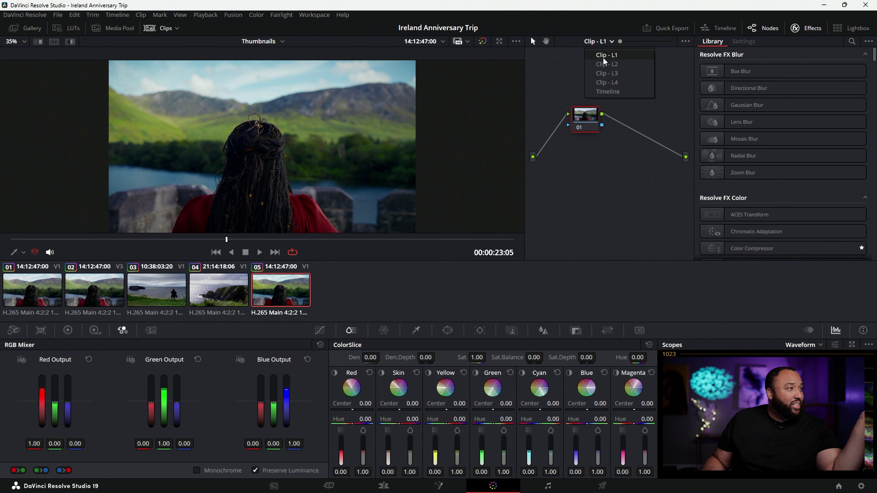
pyautogui.click(608, 64)
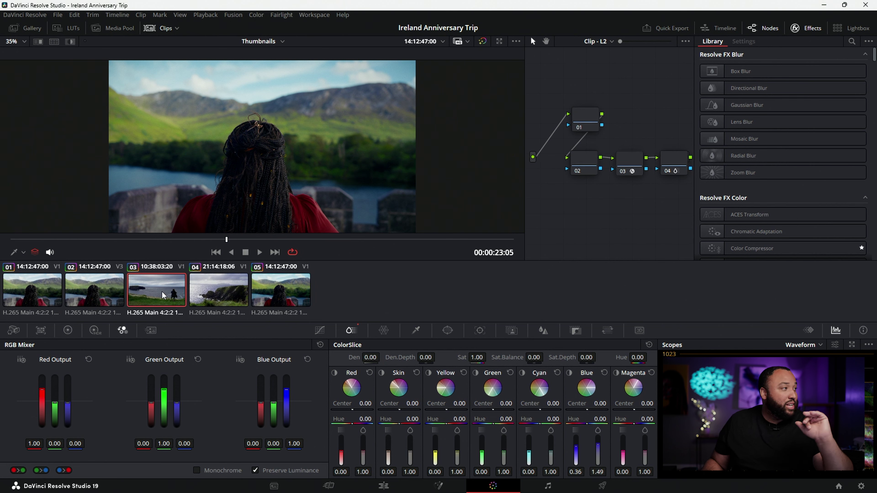
pyautogui.click(224, 286)
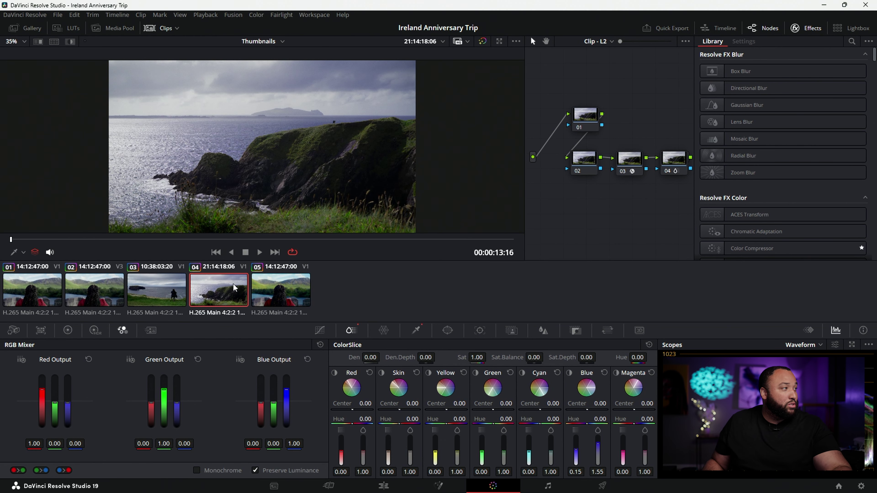
pyautogui.click(163, 295)
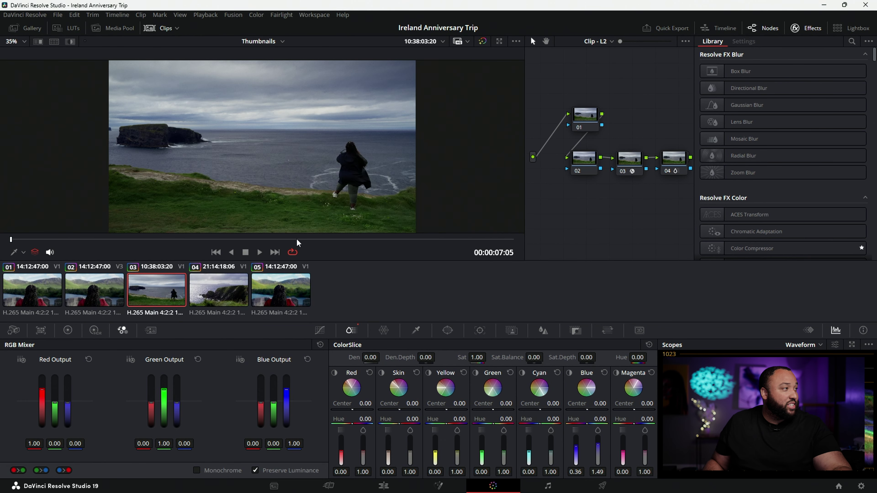
# Apply clip 05's active layer to clip 03 and reset all grades and nodes on its Clip - L2 layer
pyautogui.rightClick(286, 287)
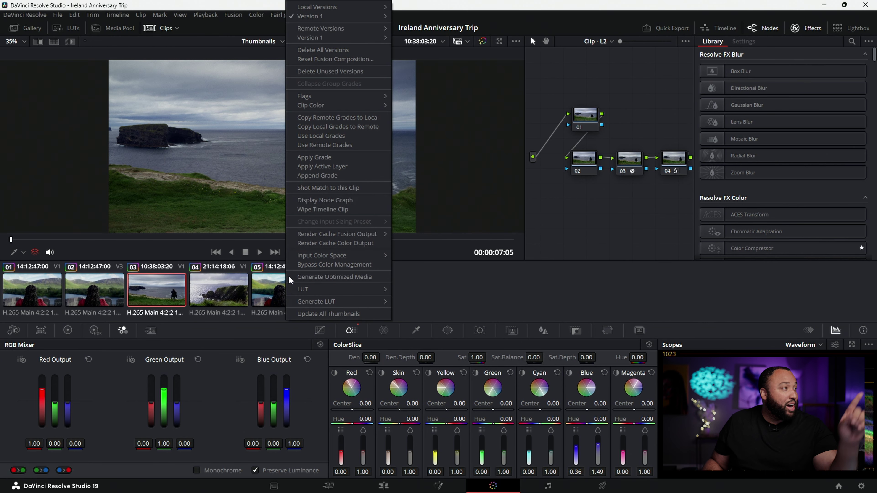
pyautogui.click(327, 168)
pyautogui.rightClick(670, 216)
pyautogui.click(683, 221)
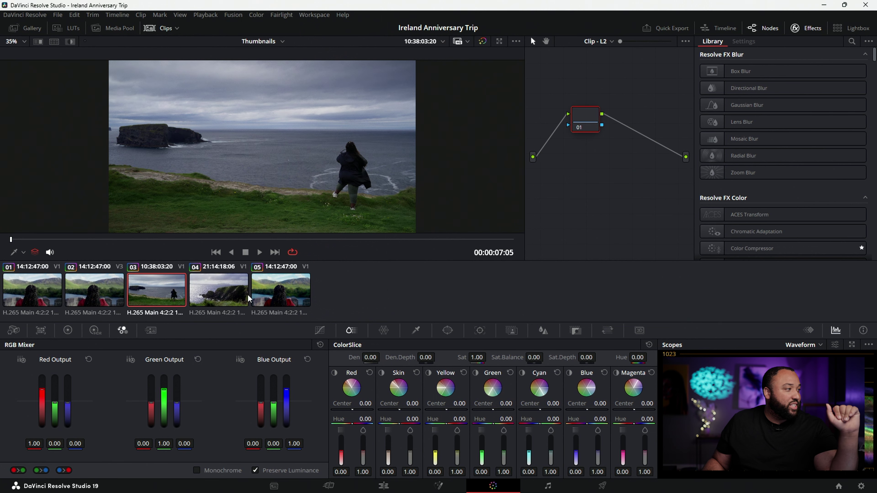
# Append clip 05's grade to clip 03's Clip - L2 layer and compare the node graphs of both clips
pyautogui.rightClick(291, 291)
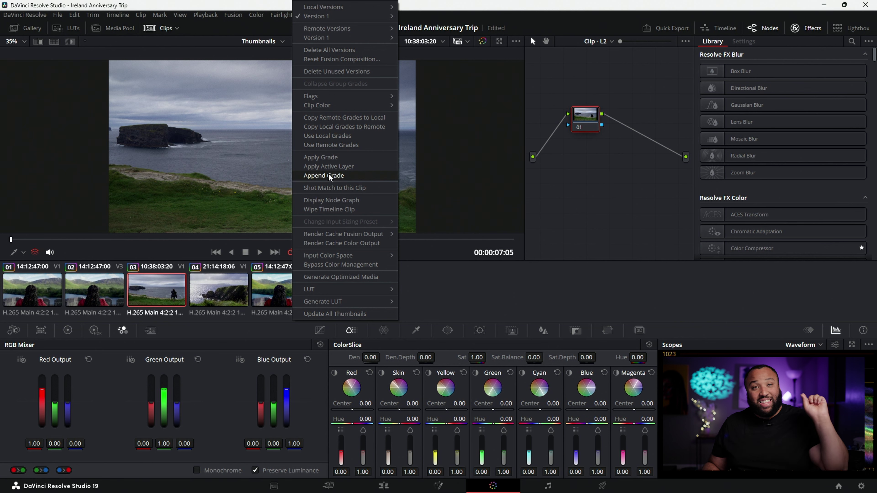
pyautogui.click(329, 175)
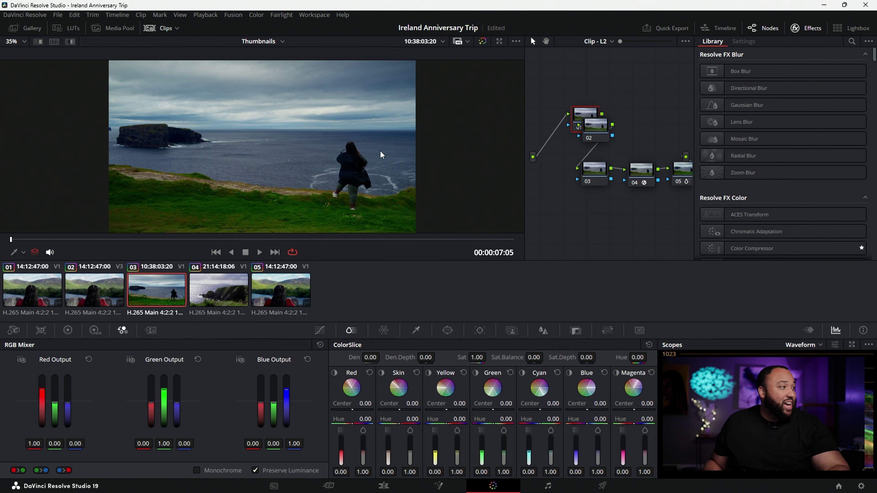
pyautogui.click(288, 280)
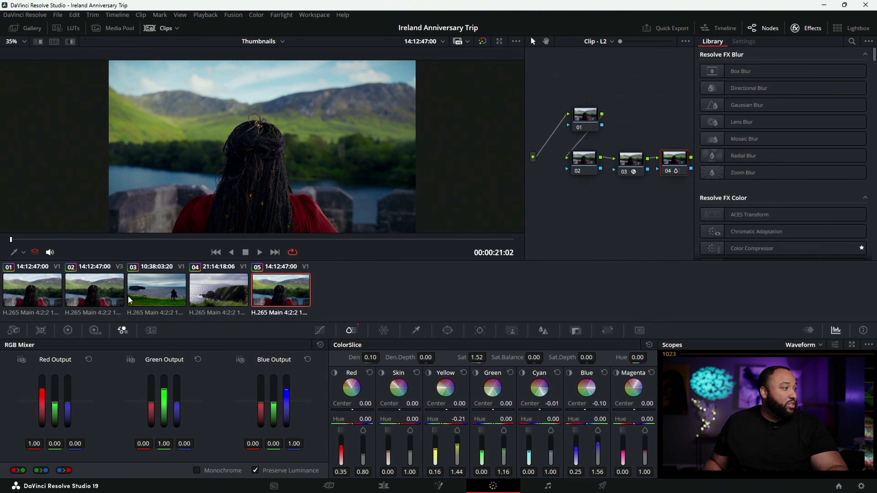
pyautogui.click(153, 296)
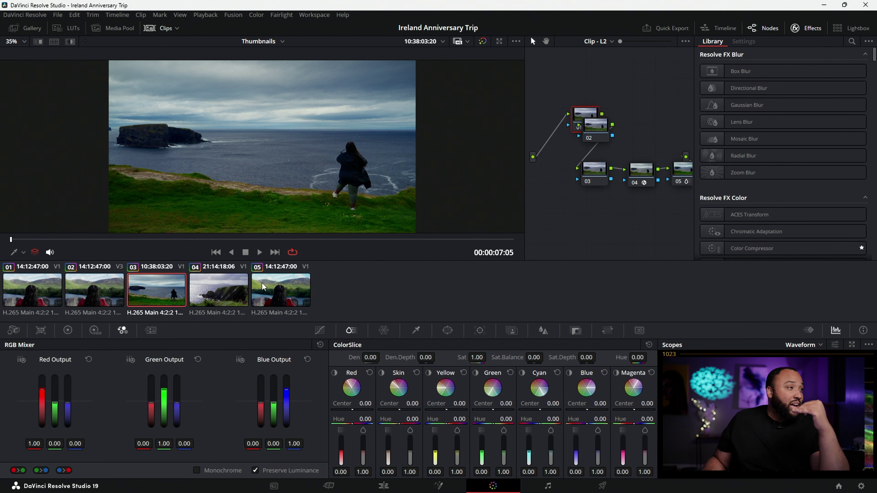
# Examine clip 03's node graph on each of the Clip - L1, L2, L3 and L4 layers
pyautogui.click(612, 41)
pyautogui.click(611, 43)
pyautogui.click(607, 43)
pyautogui.click(607, 54)
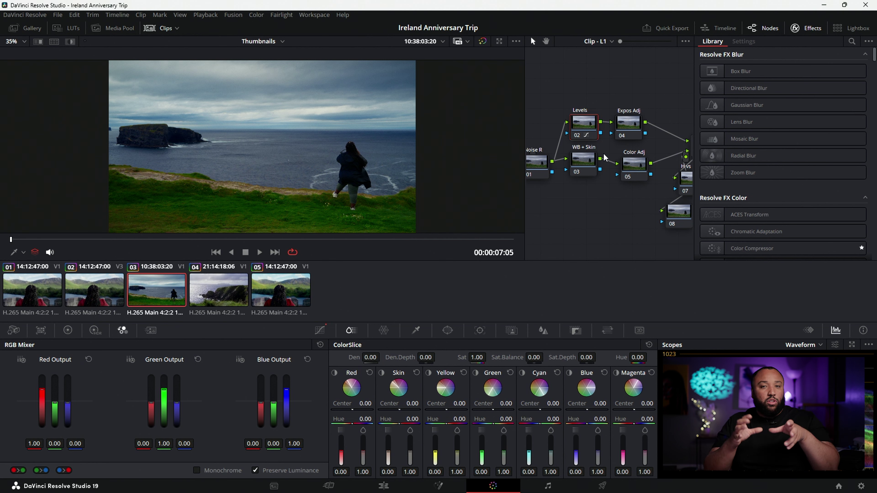
pyautogui.click(612, 41)
pyautogui.click(616, 64)
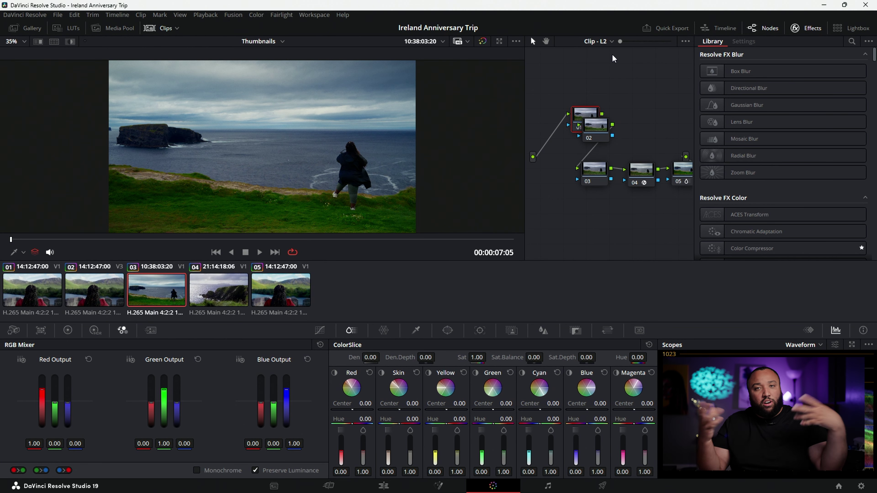
pyautogui.click(611, 41)
pyautogui.click(616, 73)
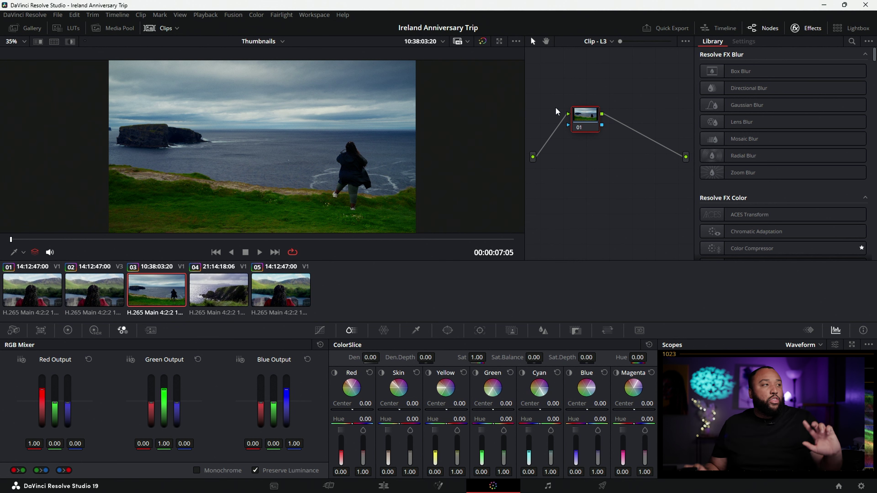
pyautogui.click(609, 42)
pyautogui.click(618, 78)
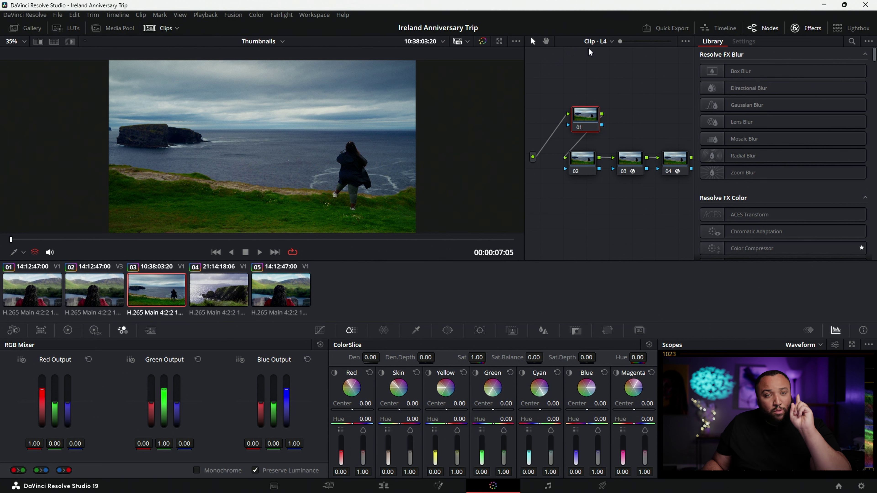
pyautogui.click(611, 41)
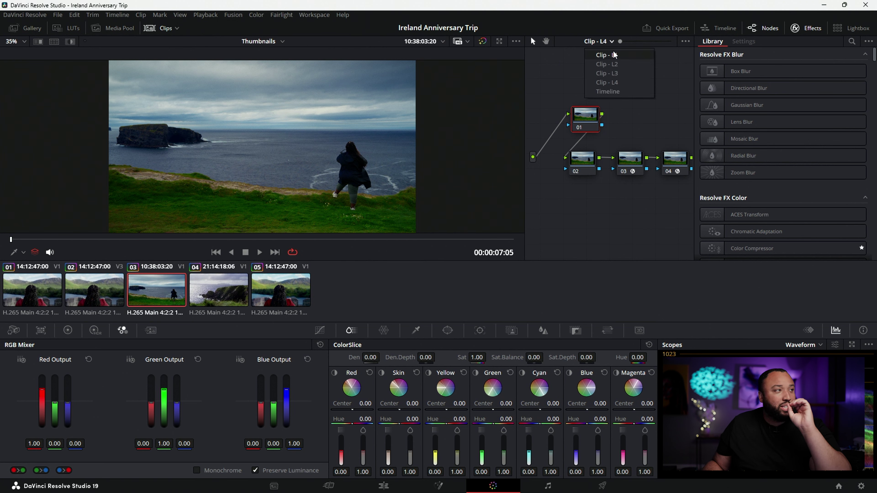
pyautogui.click(612, 55)
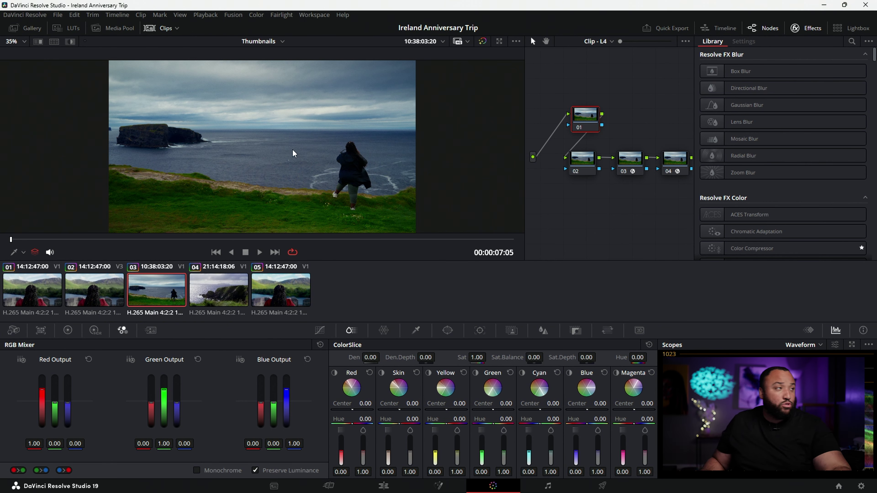
# Switch to clip 02 and disable Magic Mask node 05 on its Clip - L4 layer
pyautogui.click(43, 283)
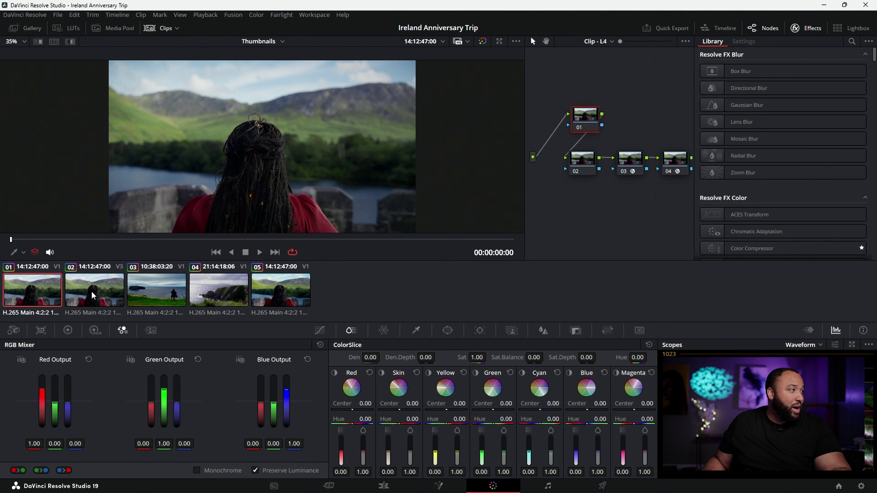
pyautogui.click(93, 293)
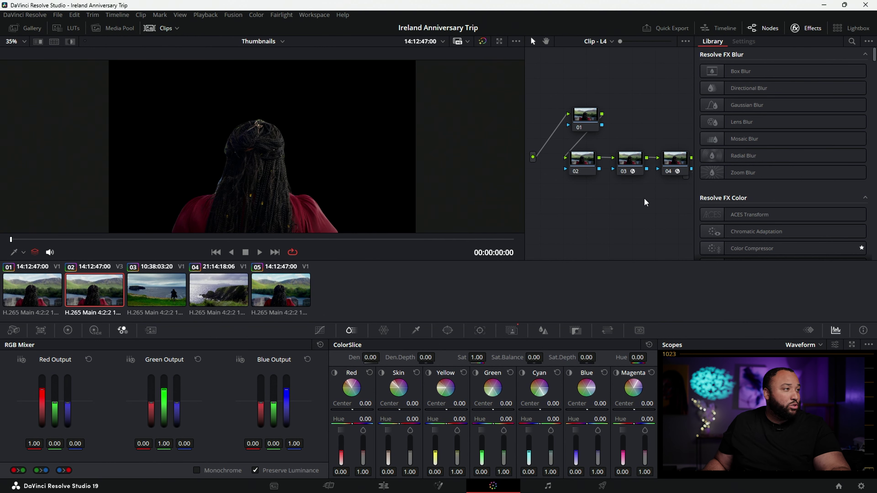
pyautogui.click(546, 43)
pyautogui.moveTo(619, 255); pyautogui.dragTo(570, 251)
pyautogui.moveTo(655, 159); pyautogui.dragTo(657, 160)
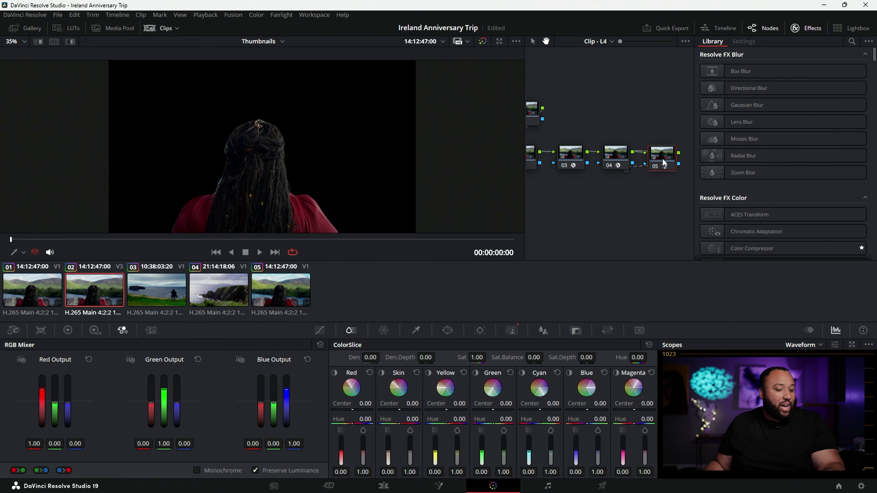
pyautogui.click(655, 166)
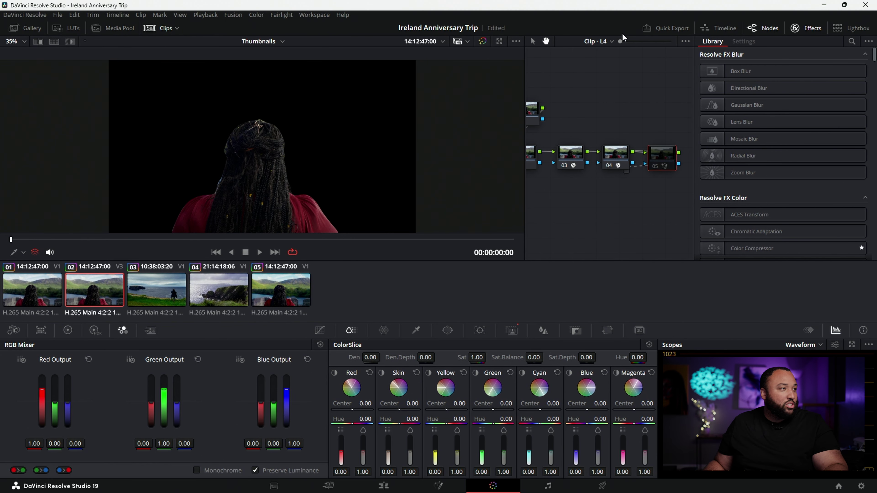
# Add an alpha output on clip 02's Clip - L1 layer and connect node 01's key output to it
pyautogui.click(611, 41)
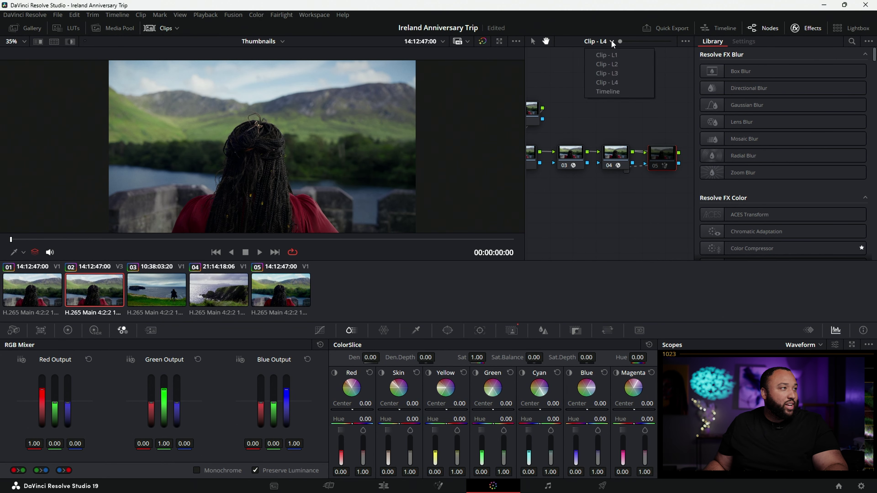
pyautogui.click(618, 56)
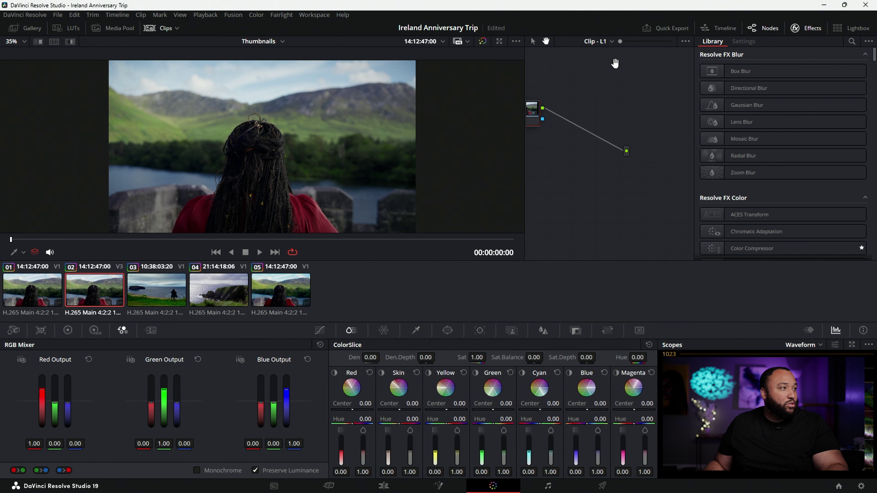
pyautogui.rightClick(630, 165)
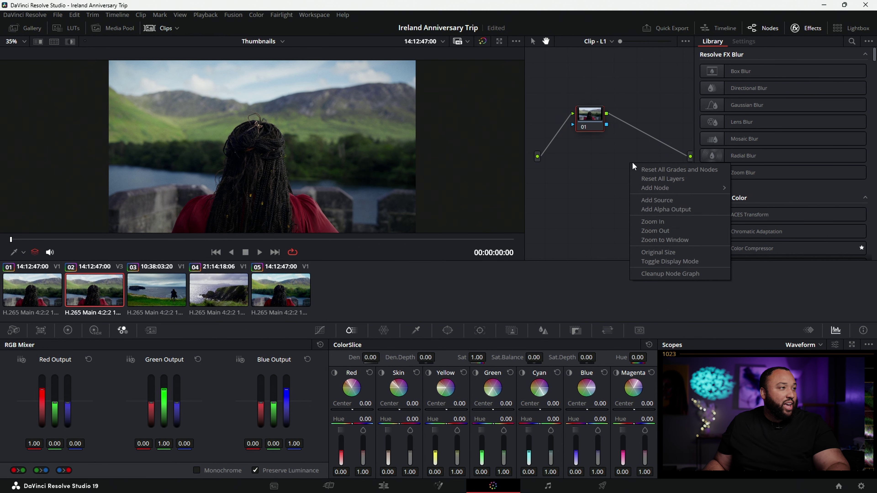
pyautogui.click(666, 208)
pyautogui.moveTo(606, 124); pyautogui.dragTo(690, 173)
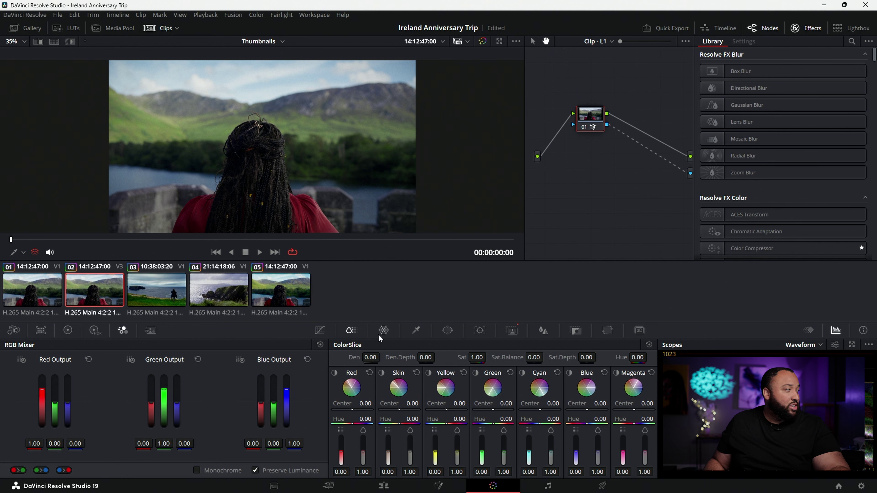
# Open node 01's Magic Mask settings and toggle the mask overlay to check the person mask
pyautogui.click(509, 332)
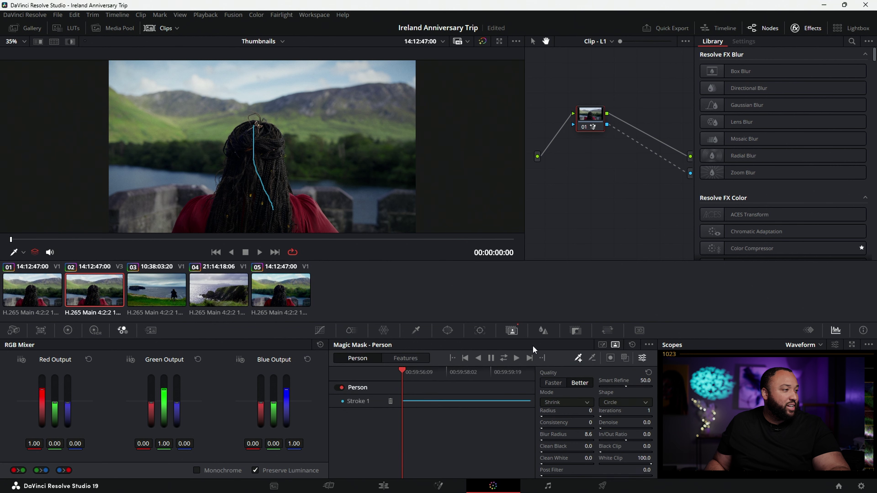
pyautogui.click(625, 358)
pyautogui.click(622, 356)
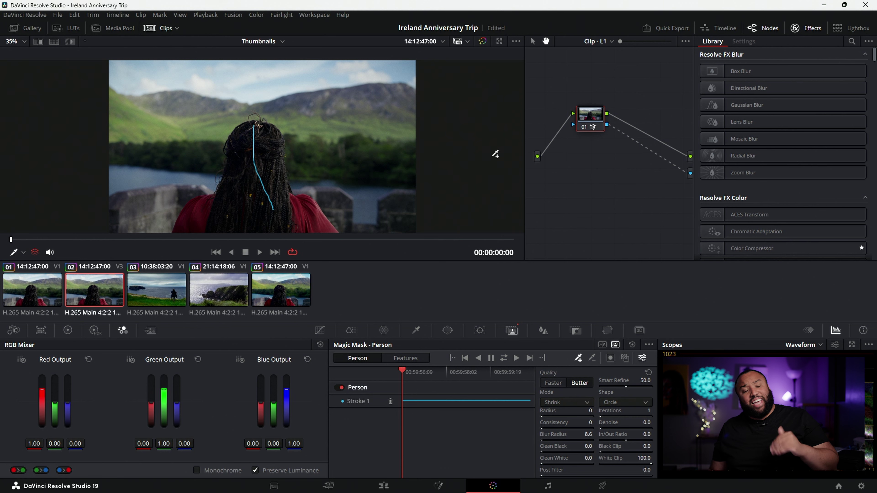
# Return clip 02's node graph to the Clip - L4 layer and view node 05 with its person mask
pyautogui.click(611, 41)
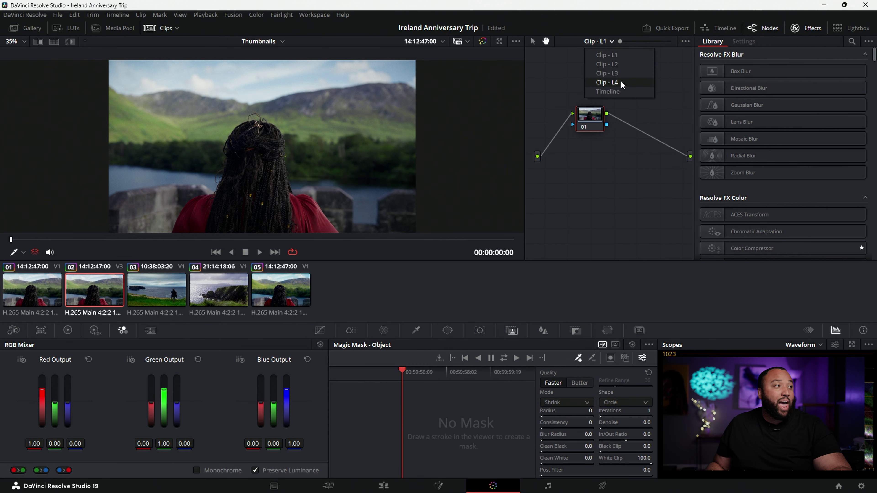
pyautogui.click(622, 84)
pyautogui.moveTo(666, 237); pyautogui.dragTo(601, 247)
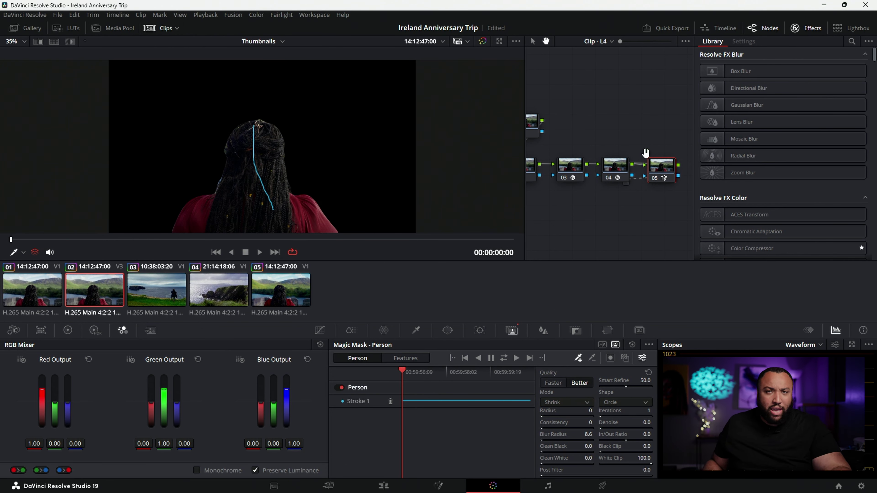
# Show clip 04's Clip - L1 nodes and view its color wheels, HDR and RGB Mixer controls
pyautogui.click(241, 290)
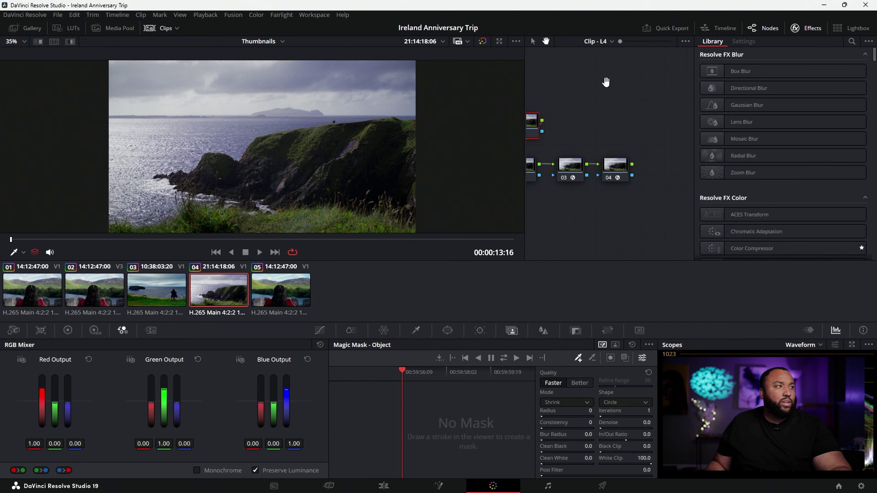
pyautogui.click(607, 41)
pyautogui.click(607, 55)
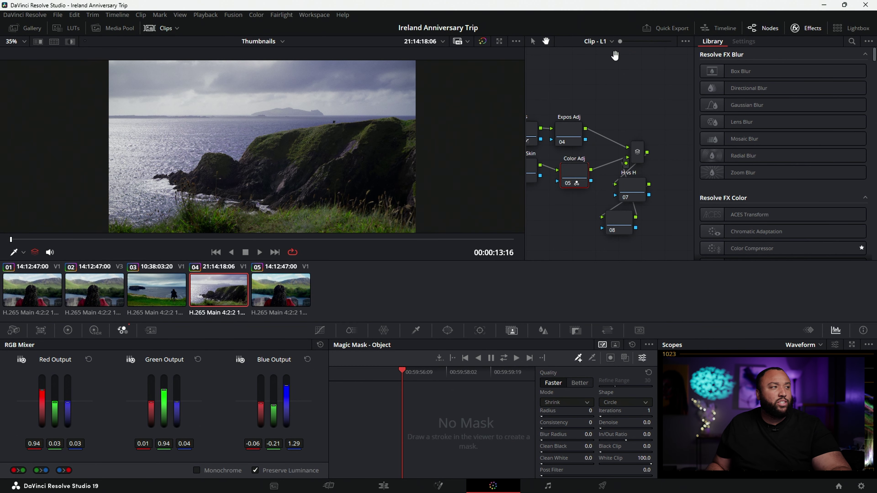
pyautogui.moveTo(575, 233); pyautogui.dragTo(623, 215)
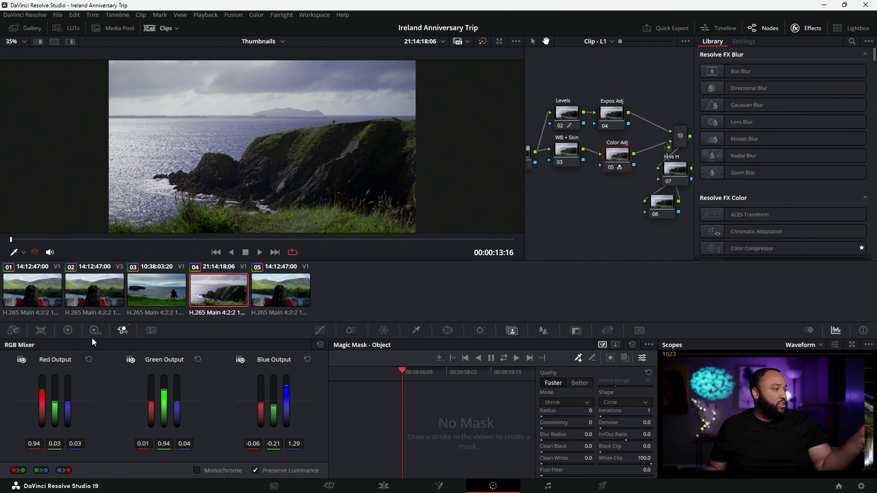
pyautogui.click(68, 331)
pyautogui.click(93, 331)
pyautogui.click(120, 329)
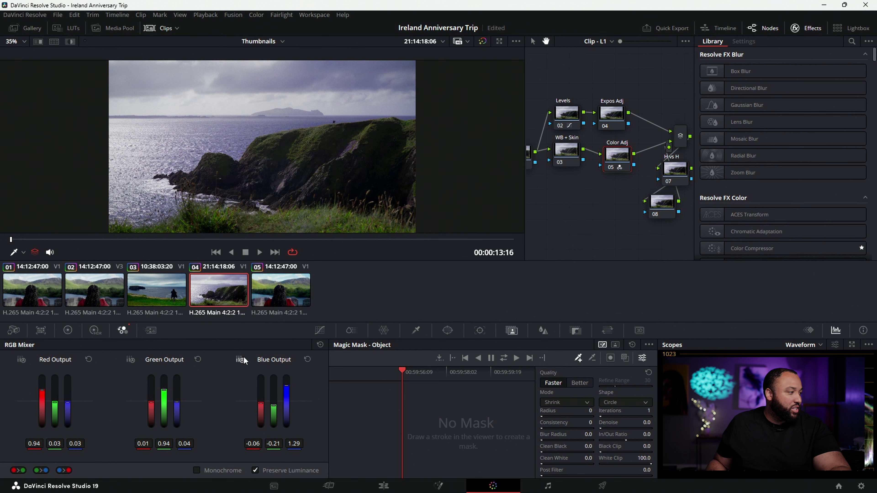
# Adjust the Color Adj node's RGB Mixer, bringing the Blue Output to red -0.58, green -0.14 and blue 1.71
pyautogui.moveTo(42, 391)
pyautogui.mouseDown()
pyautogui.moveTo(42, 403)
pyautogui.moveTo(40, 387)
pyautogui.mouseUp()
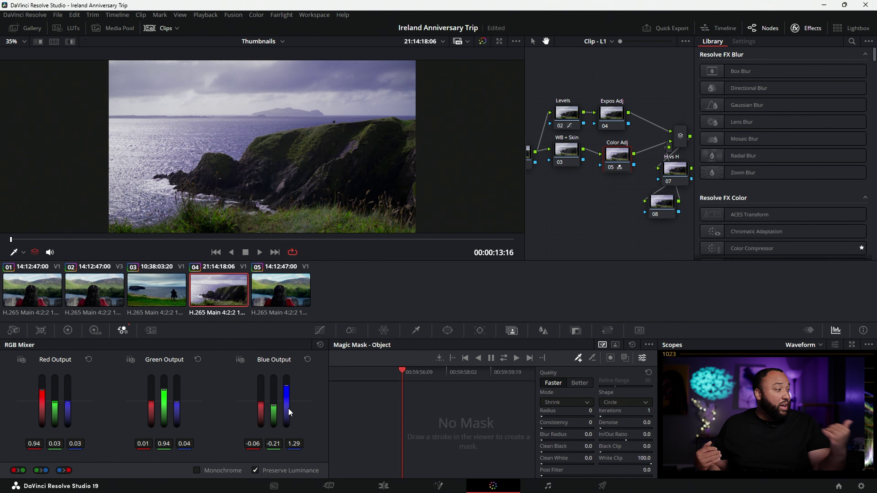
pyautogui.moveTo(288, 408); pyautogui.dragTo(281, 404)
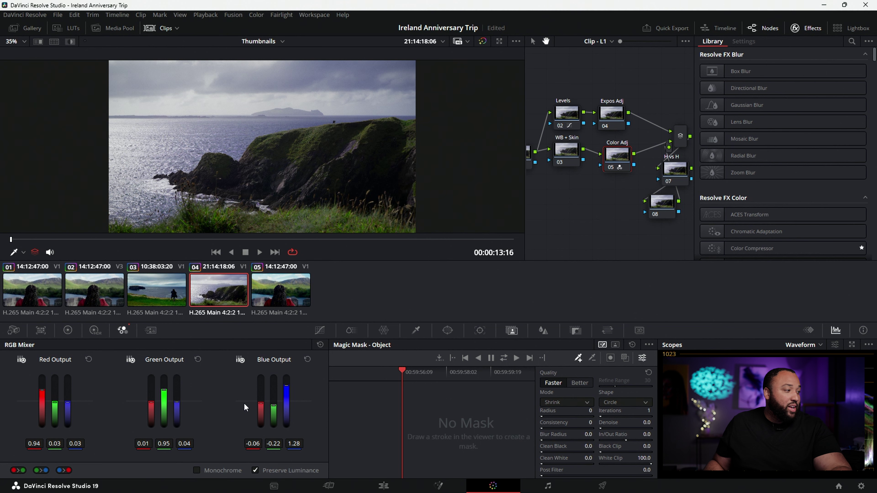
pyautogui.moveTo(288, 390); pyautogui.dragTo(287, 398)
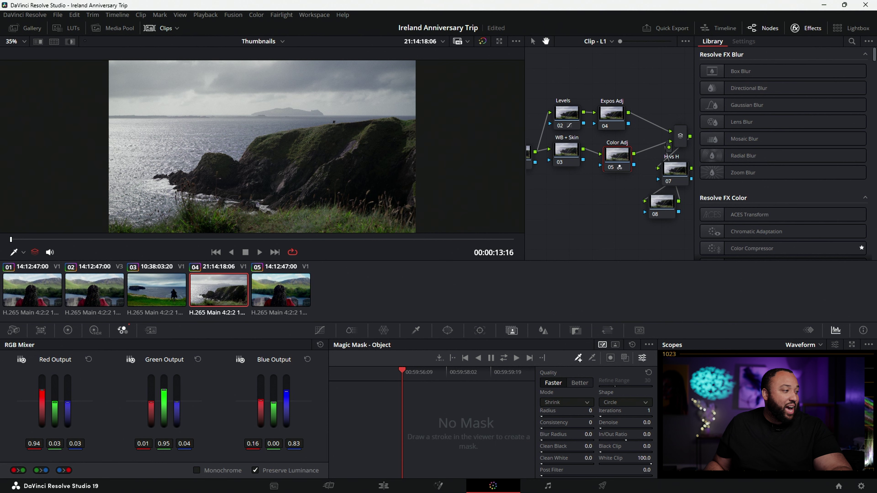
pyautogui.moveTo(287, 398); pyautogui.dragTo(287, 393)
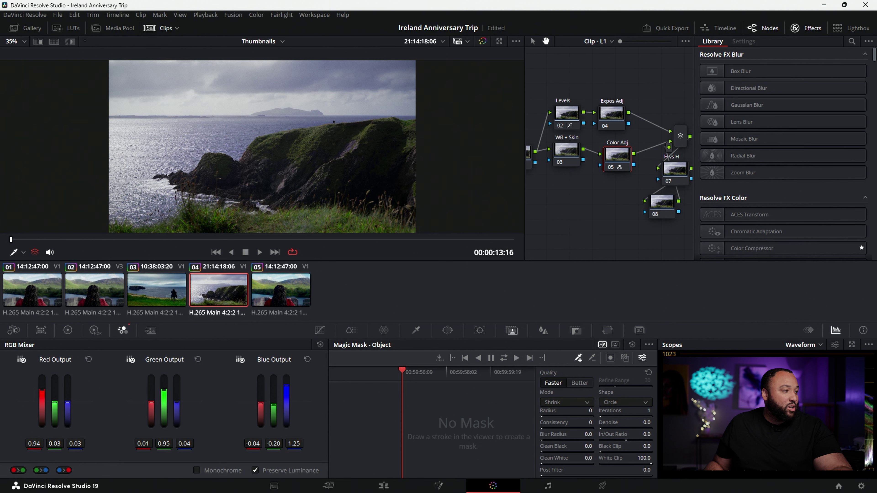
pyautogui.moveTo(273, 405)
pyautogui.mouseDown()
pyautogui.moveTo(273, 416)
pyautogui.moveTo(274, 396)
pyautogui.mouseUp()
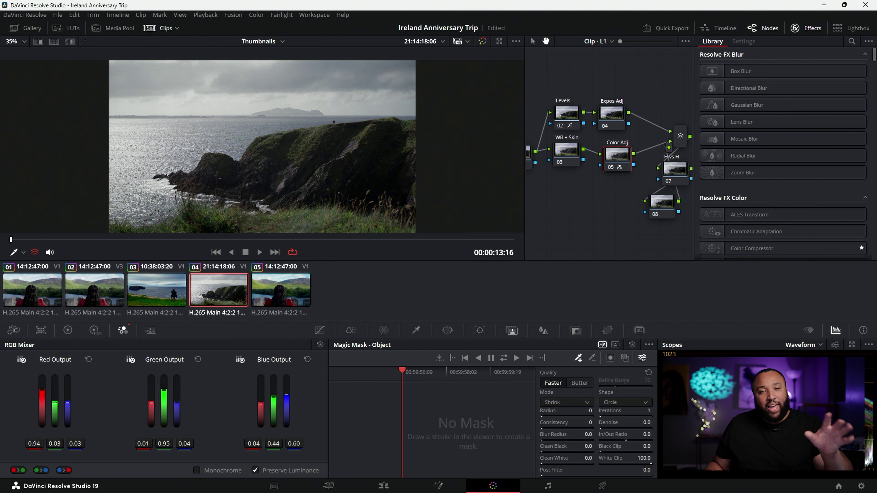
pyautogui.moveTo(273, 396); pyautogui.dragTo(286, 380)
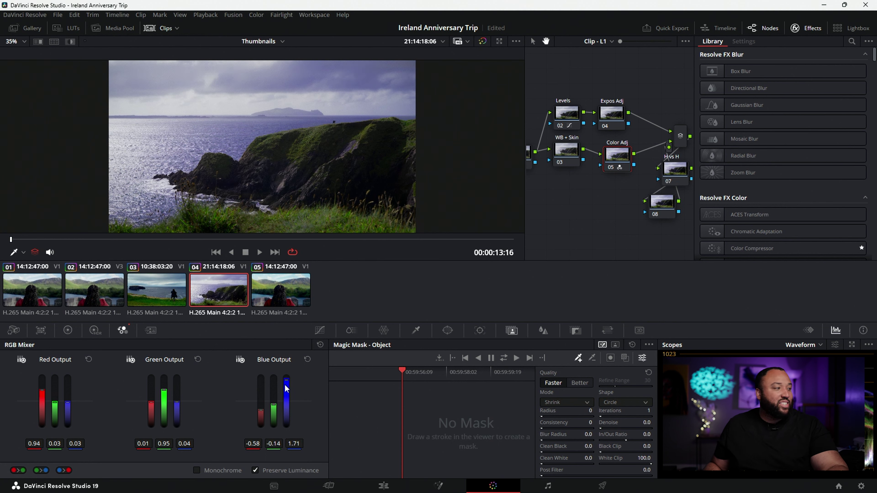
pyautogui.moveTo(287, 382); pyautogui.dragTo(286, 381)
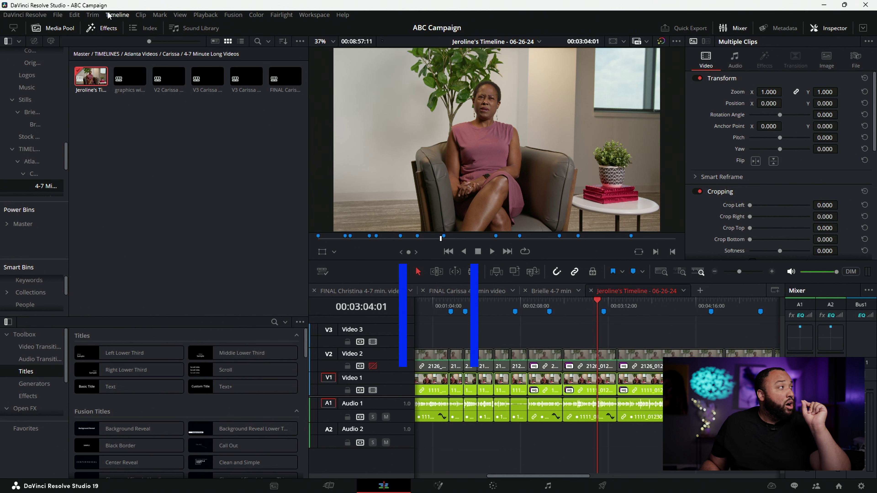
pyautogui.click(58, 15)
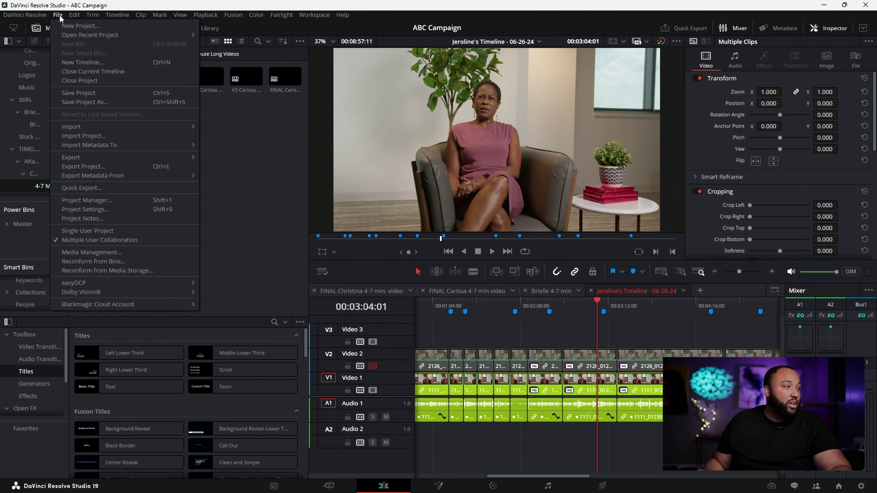
pyautogui.moveTo(74, 15)
pyautogui.click(245, 195)
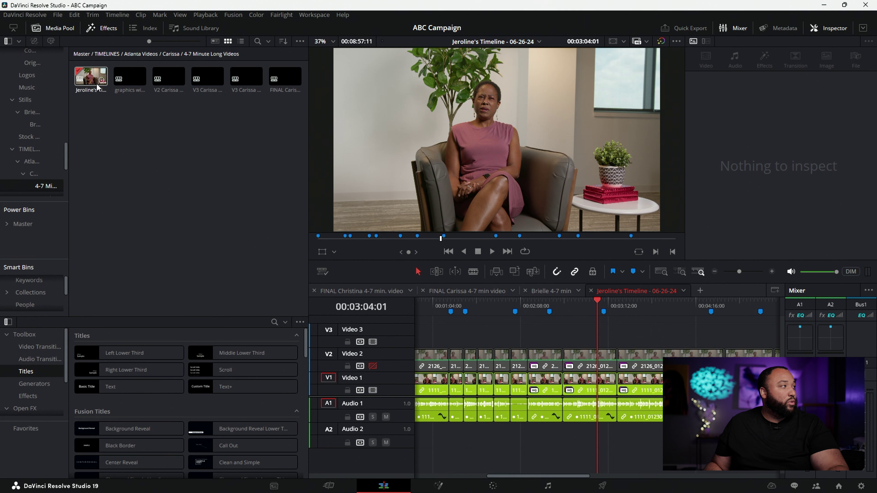
# Transcribe the audio of the 06-26-24 timeline in the media pool and place the transcription window over the media pool
pyautogui.rightClick(89, 79)
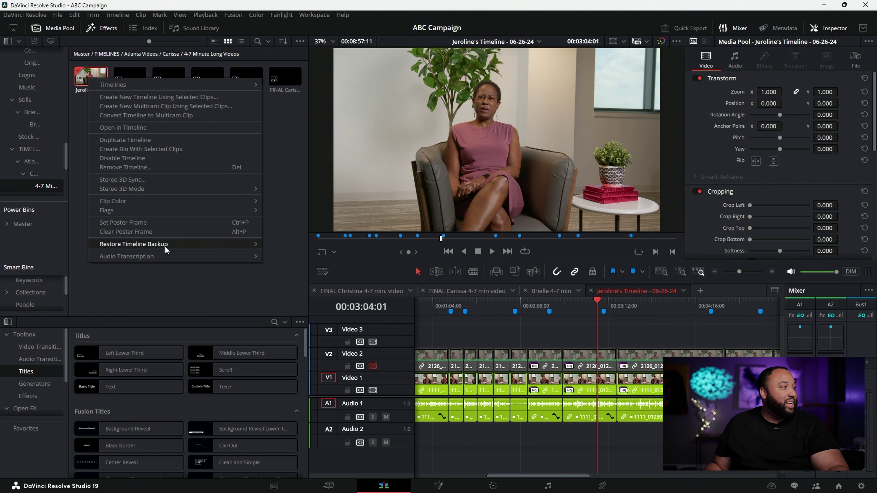
pyautogui.moveTo(171, 256)
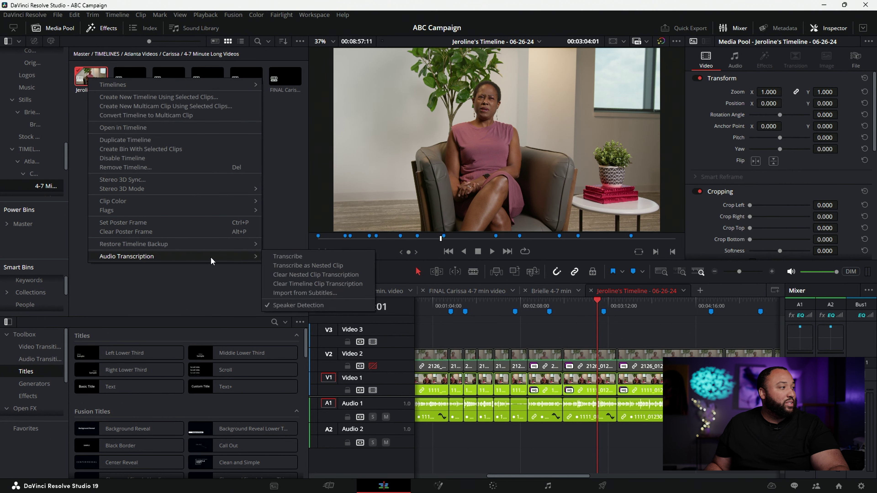
pyautogui.click(274, 258)
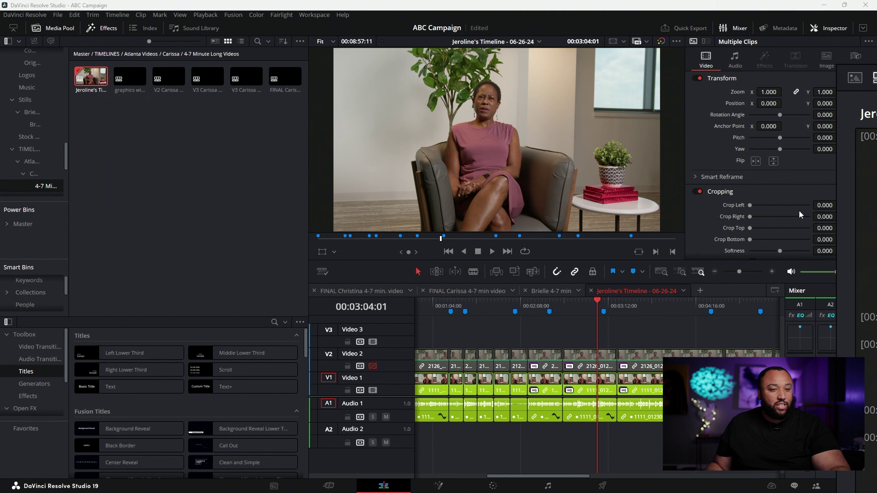
pyautogui.moveTo(856, 74); pyautogui.dragTo(224, 77)
pyautogui.scroll(2, 135, 157)
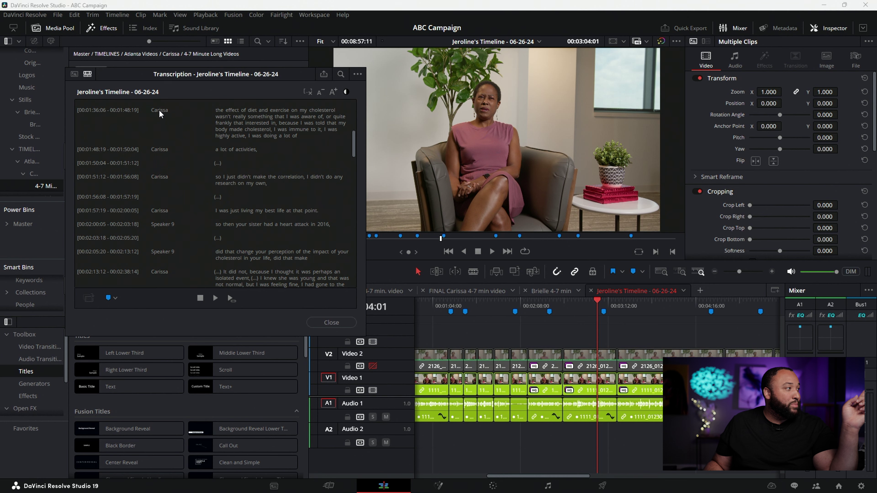
# Go to the transcript line "did that change your perception" and remove the silent portions from the timeline
pyautogui.click(220, 251)
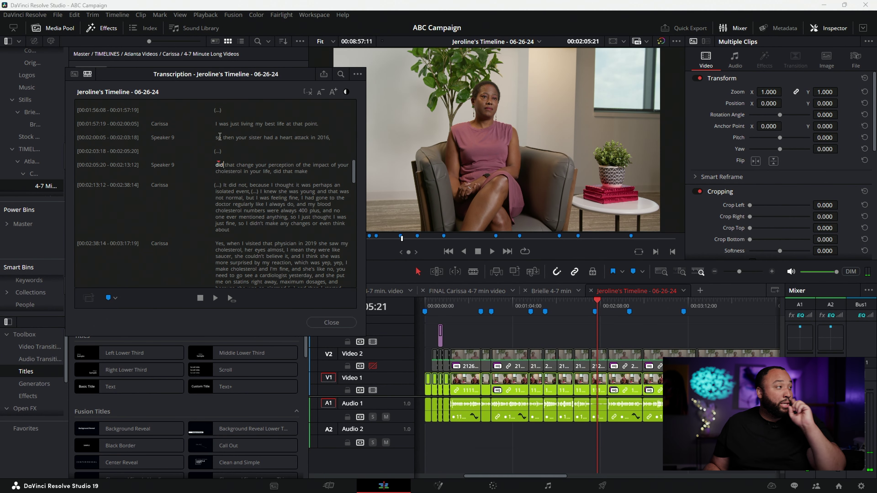
pyautogui.click(359, 75)
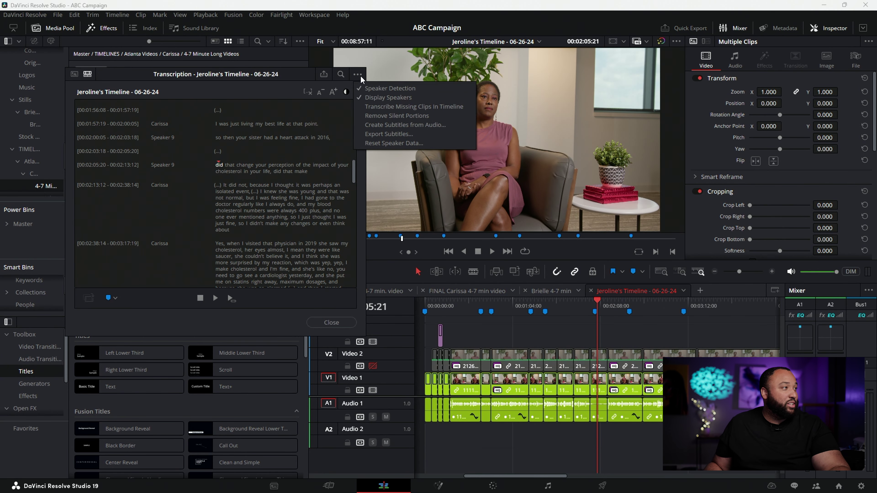
pyautogui.click(386, 116)
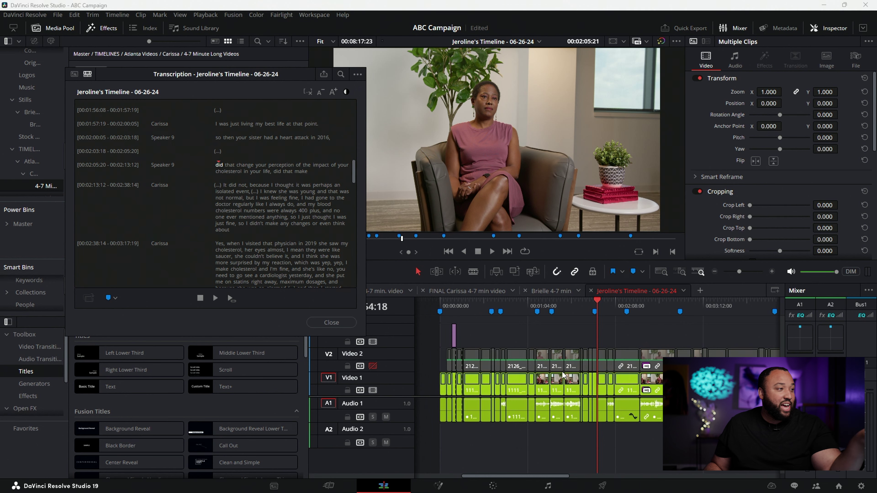
# Delete Speaker 9's question from "so then your sister" through "did that" in the transcript, and remove the silent gap it leaves
pyautogui.scroll(-2, 216, 214)
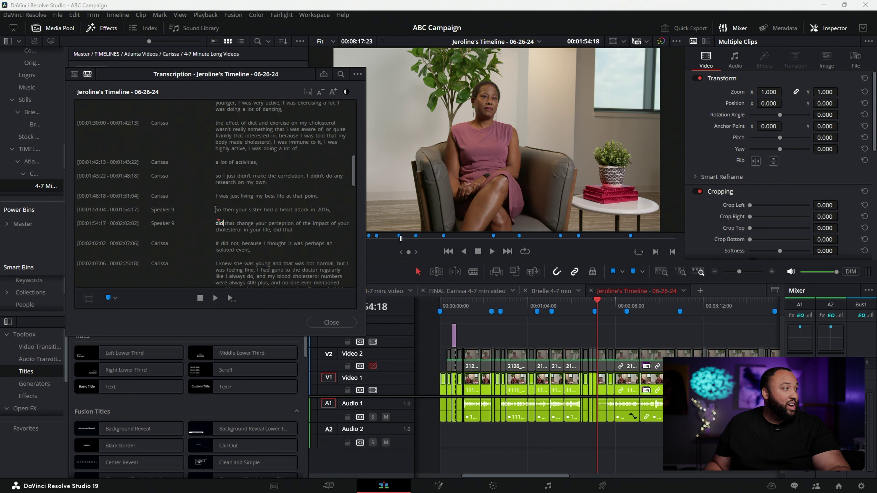
pyautogui.moveTo(216, 209); pyautogui.dragTo(304, 234)
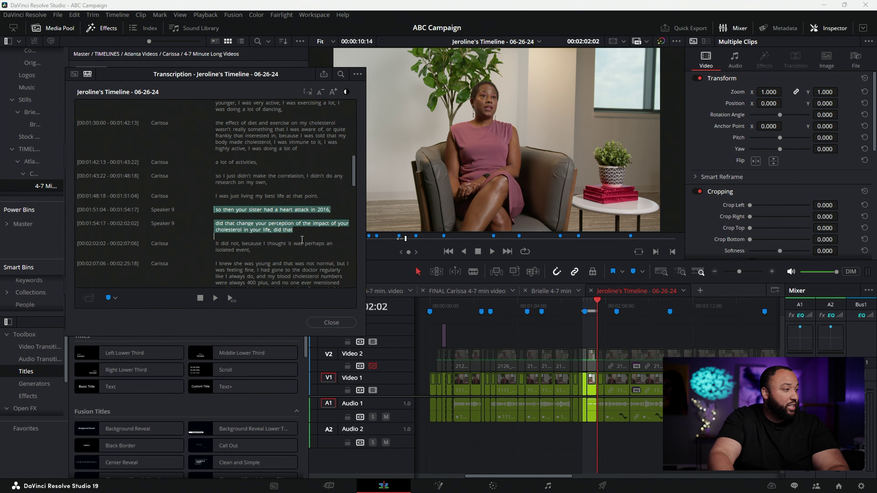
pyautogui.press('Delete')
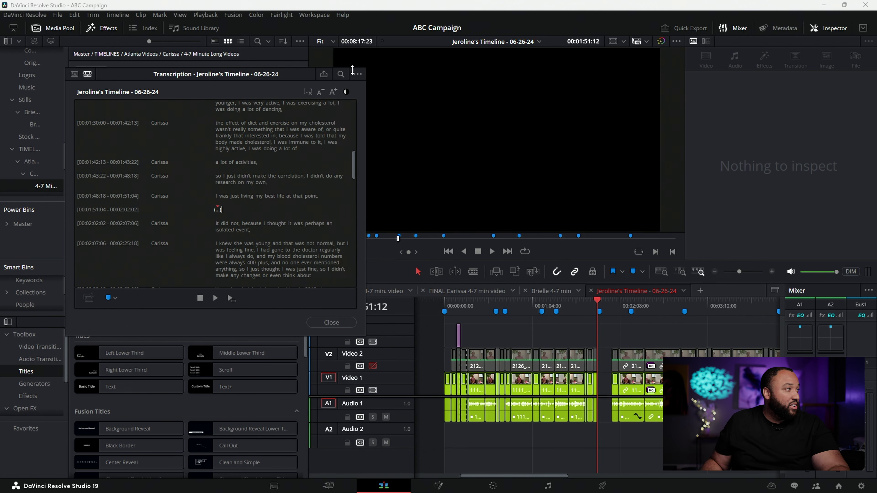
pyautogui.click(358, 74)
pyautogui.click(397, 115)
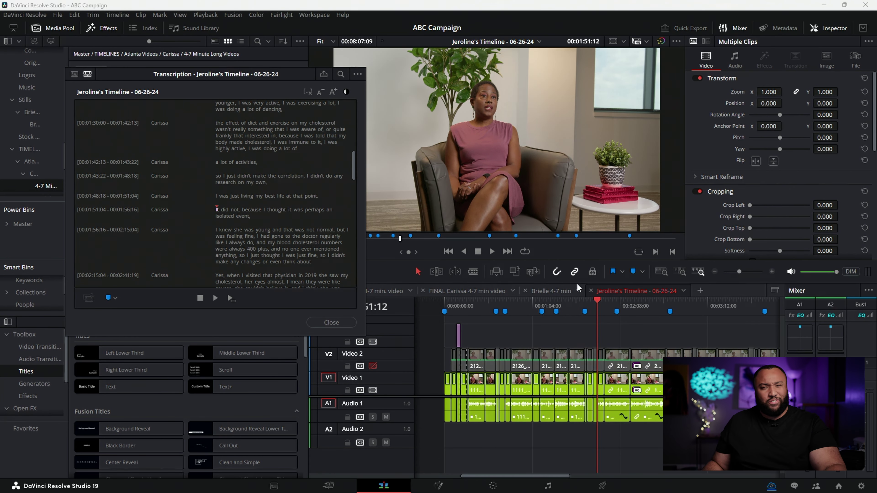
# Play the edit from "It did not" and look through the whole timeline transcript from beginning to end
pyautogui.press('space')
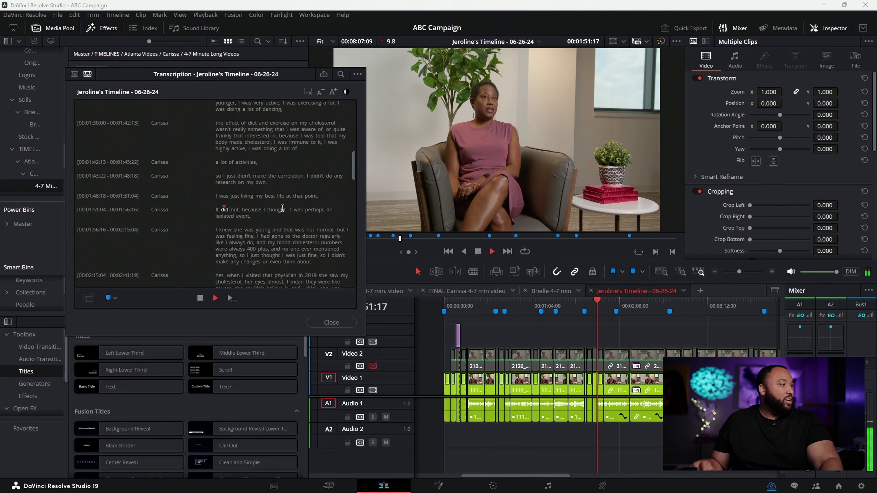
pyautogui.scroll(1, 219, 205)
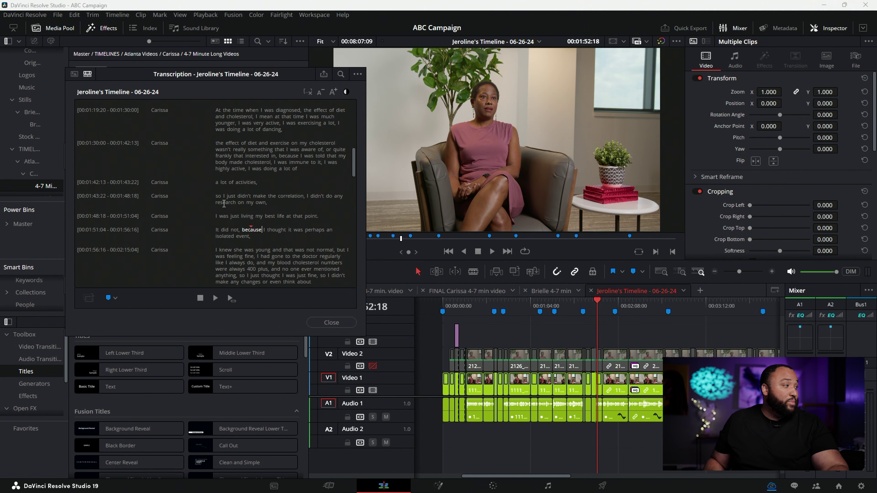
pyautogui.scroll(-20, 224, 204)
pyautogui.scroll(20, 232, 206)
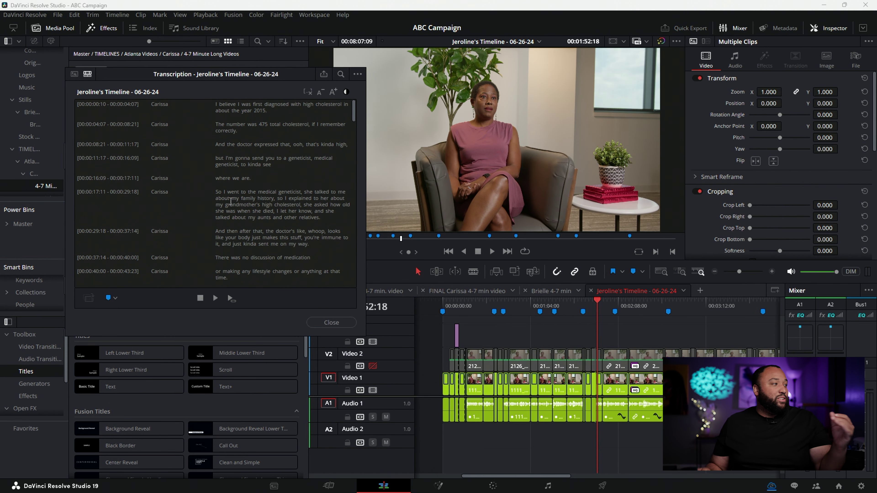
pyautogui.scroll(-20, 161, 189)
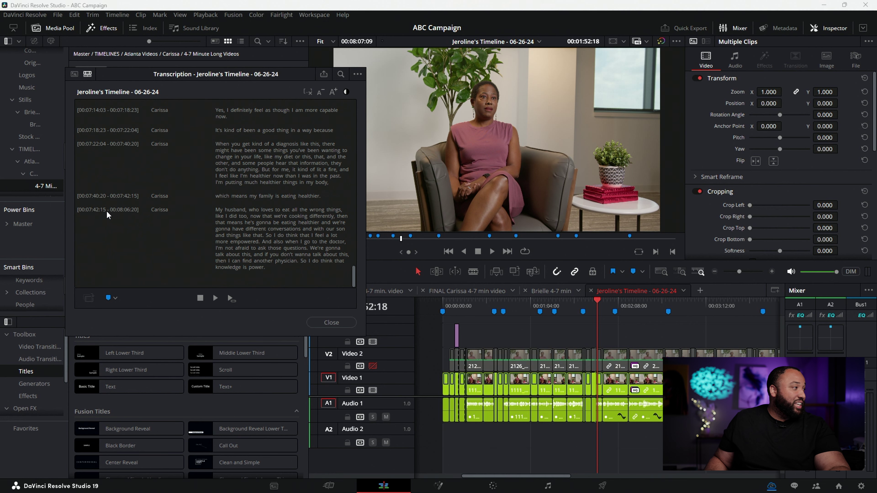
pyautogui.scroll(15, 125, 214)
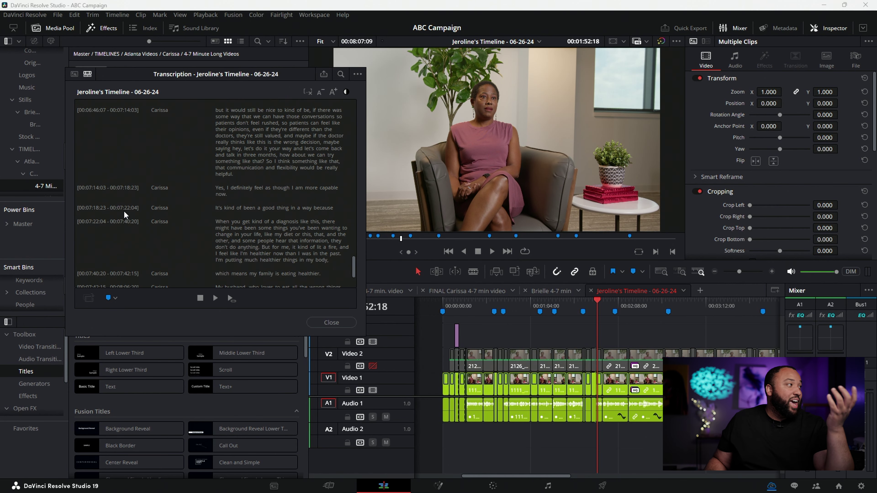
pyautogui.scroll(8, 125, 212)
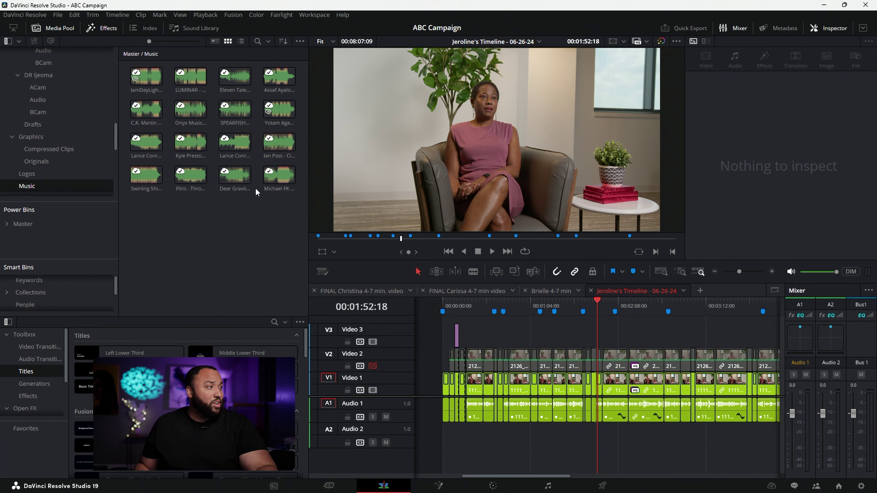
# Enable Dialogue Separator on the Audio 1 track with Mute Background and Mute Ambience on, and play the result
pyautogui.click(241, 180)
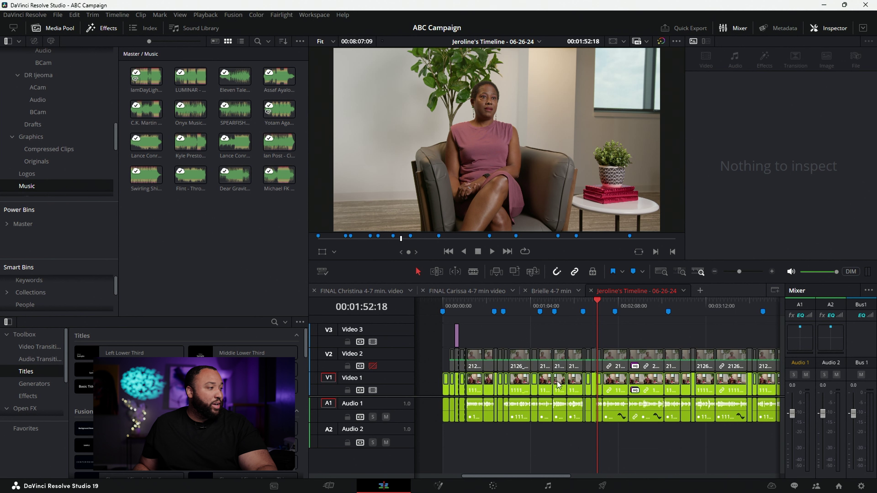
pyautogui.click(409, 416)
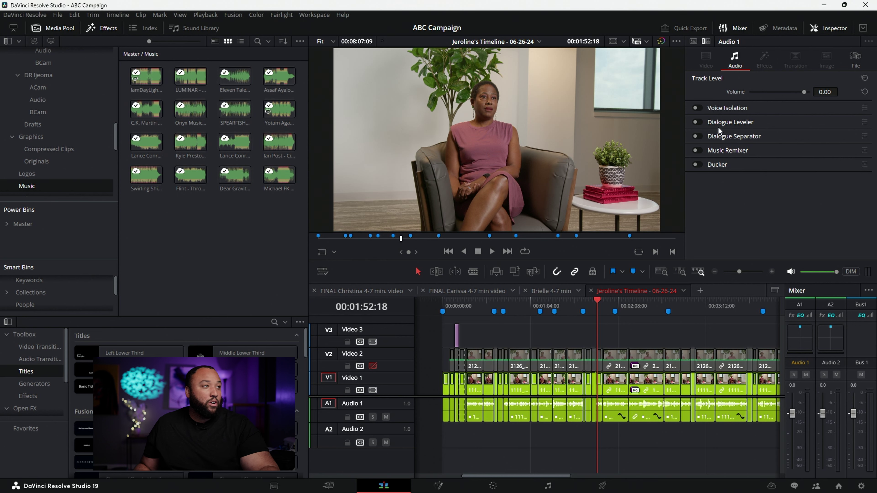
pyautogui.click(699, 136)
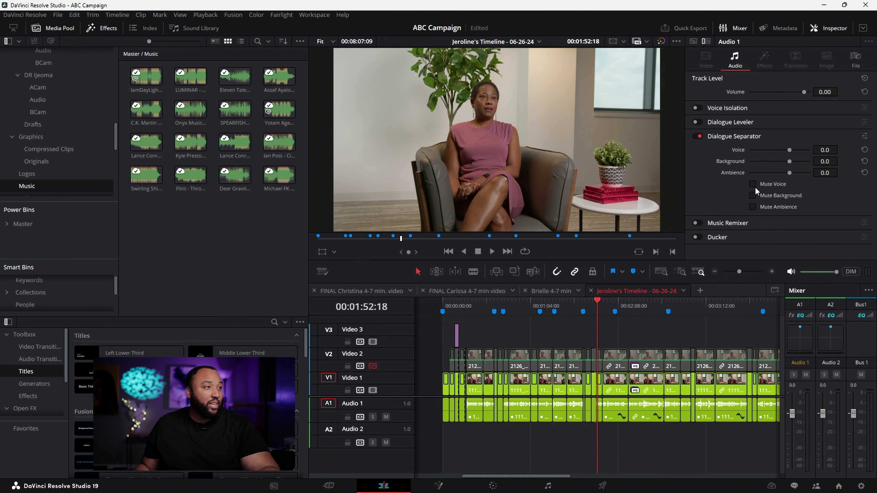
pyautogui.click(754, 205)
pyautogui.press('space')
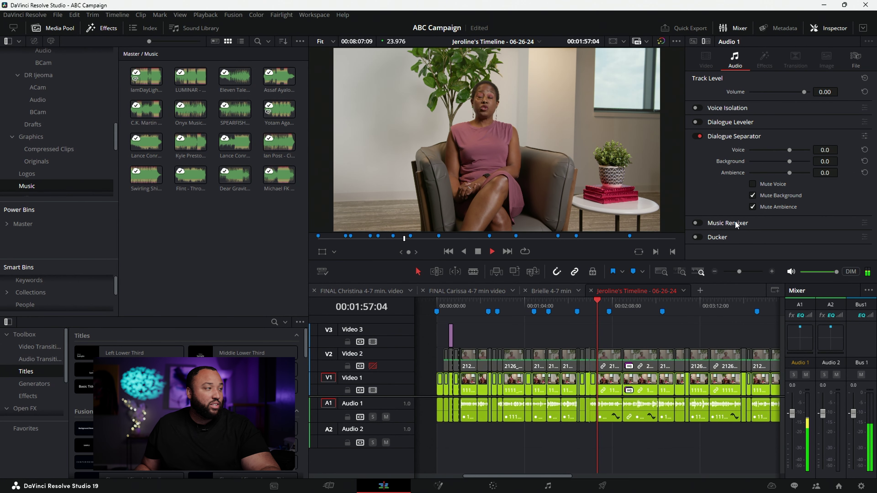
pyautogui.press('space')
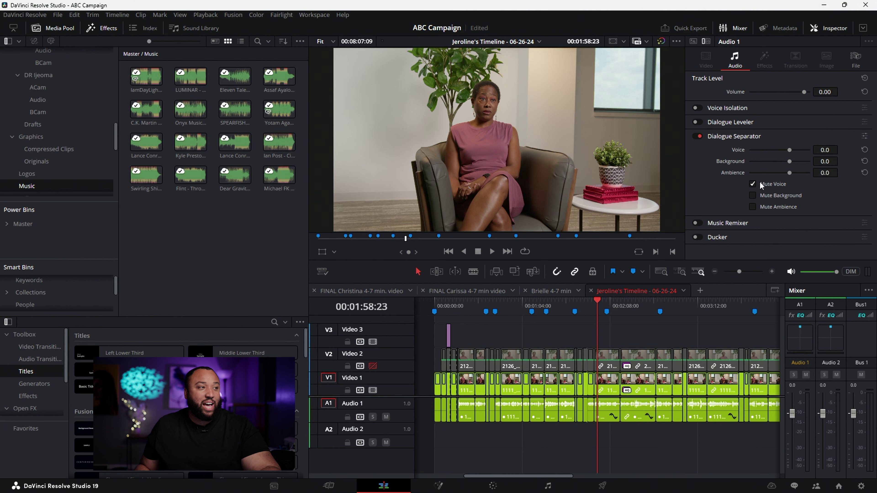
# Set Audio 1's Dialogue Separator to mute voice and ambience but not background, and listen to the isolated background
pyautogui.click(753, 207)
pyautogui.press('space')
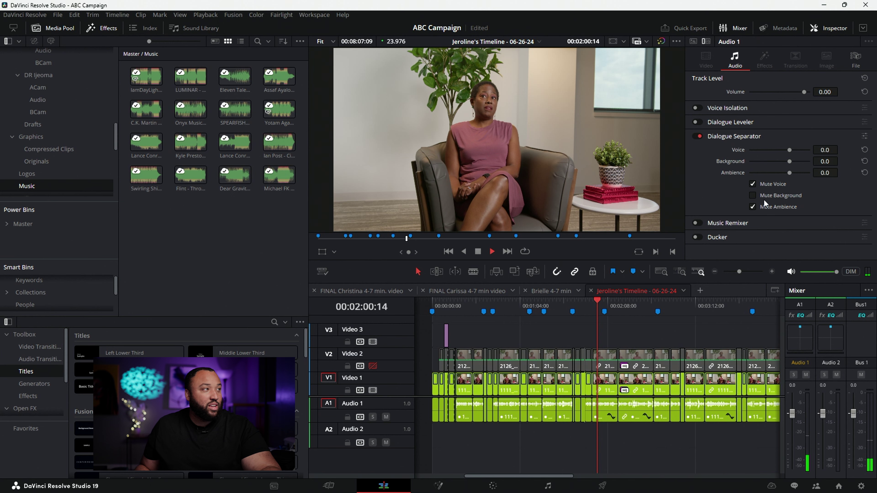
pyautogui.press('space')
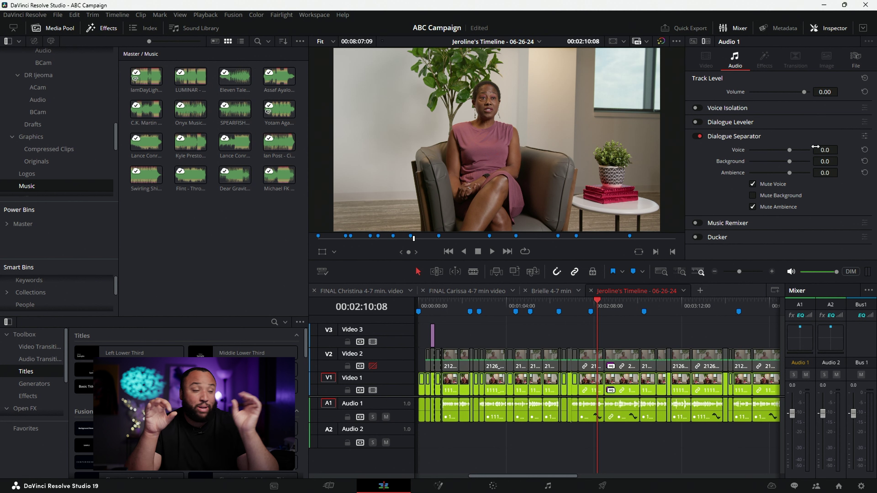
pyautogui.press('space')
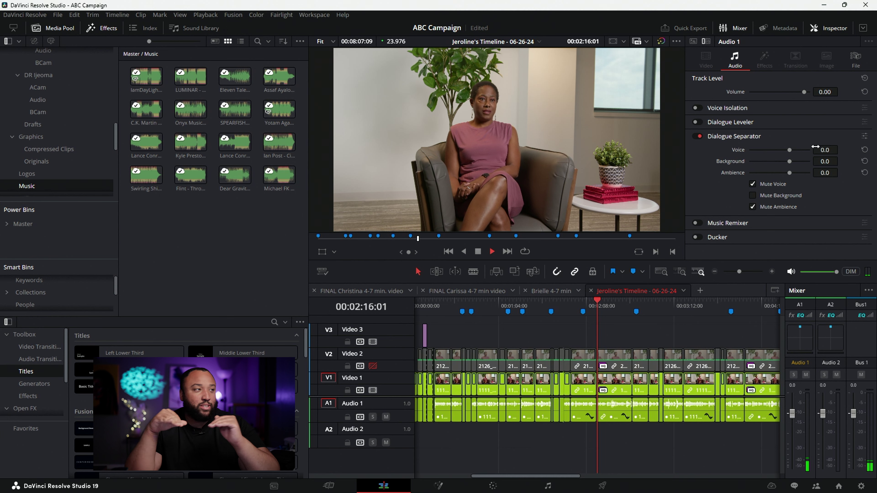
pyautogui.press('space')
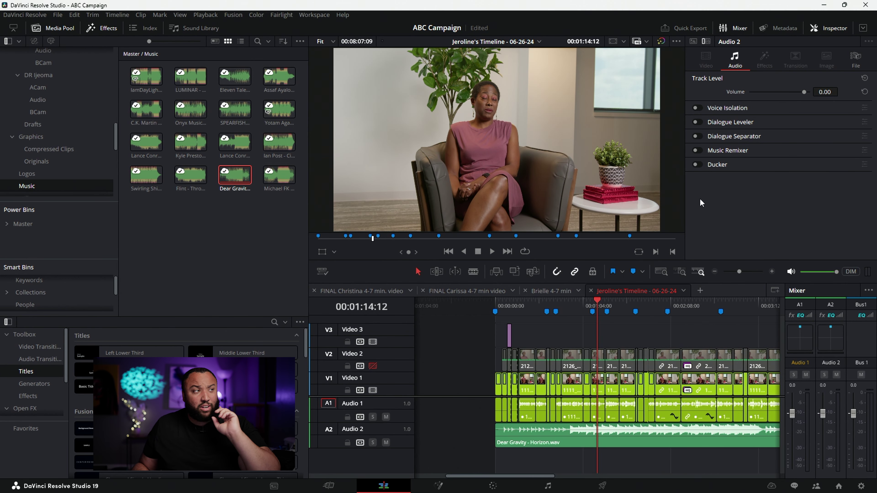
# Enable Ducker on the Audio 2 music track with Audio 1 as the source and a duck level of 5.4
pyautogui.click(697, 164)
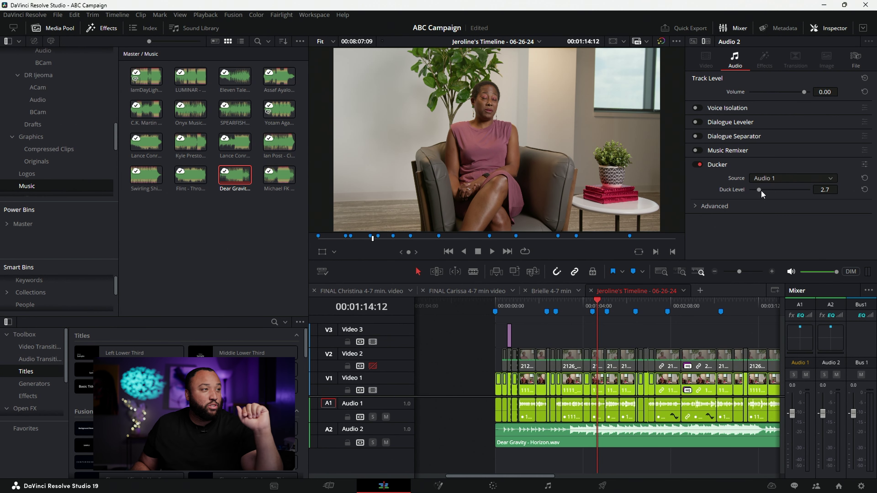
pyautogui.moveTo(761, 191); pyautogui.dragTo(763, 192)
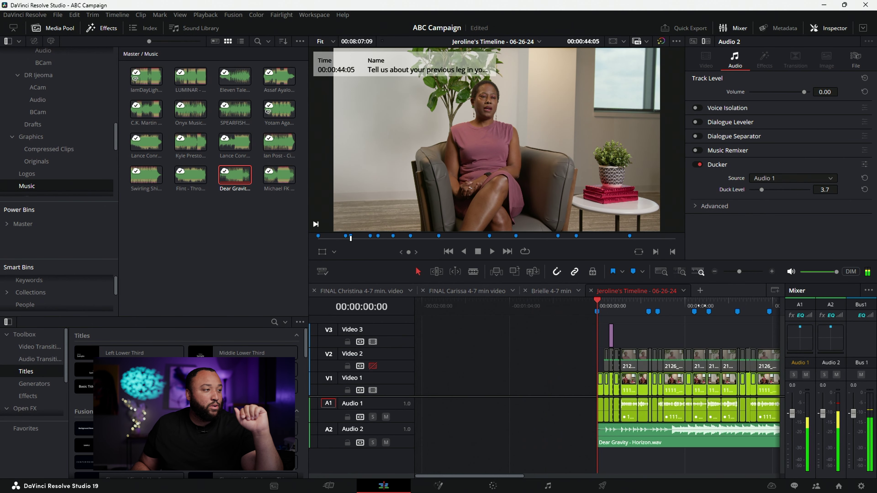
pyautogui.moveTo(762, 190); pyautogui.dragTo(767, 189)
# Compare the timeline's opening with the Audio 2 Ducker off and on, and show the Ducker's advanced settings
pyautogui.click(698, 165)
pyautogui.press('space')
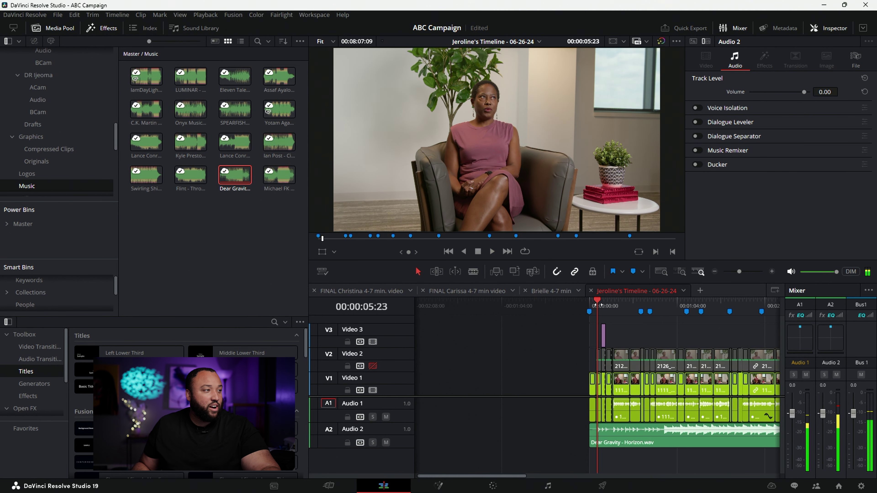
pyautogui.press('space')
pyautogui.press('Home')
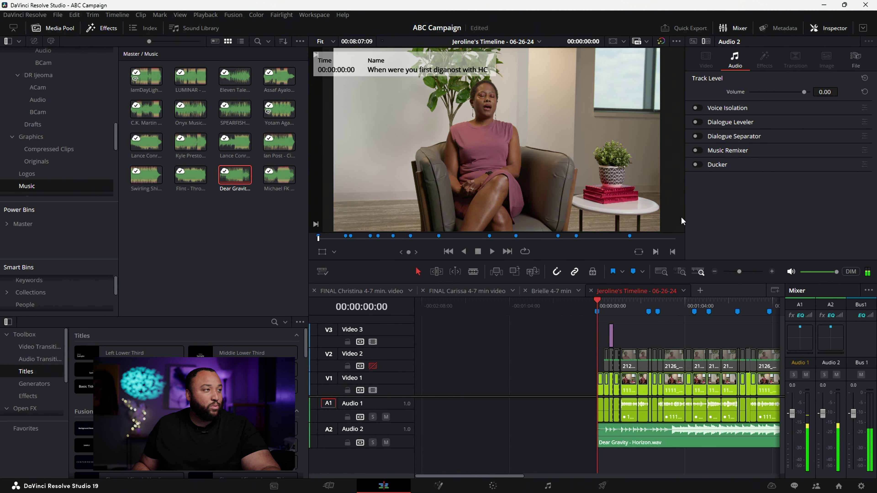
pyautogui.click(698, 164)
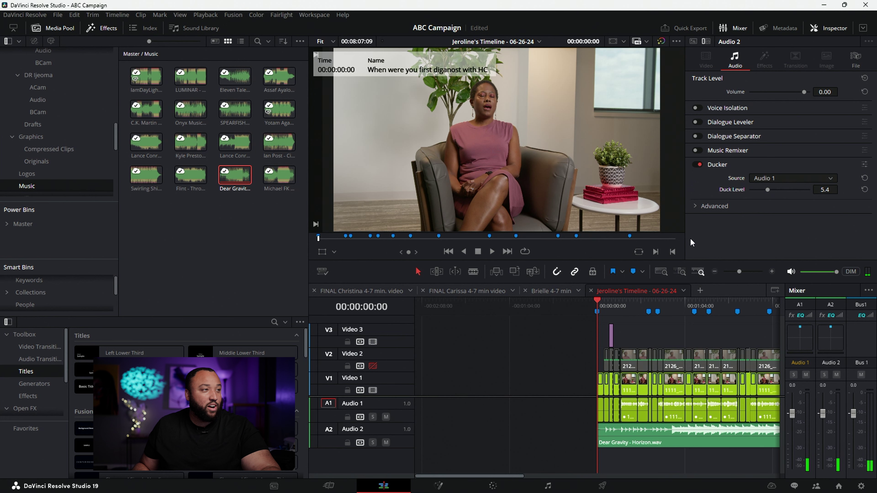
pyautogui.press('space')
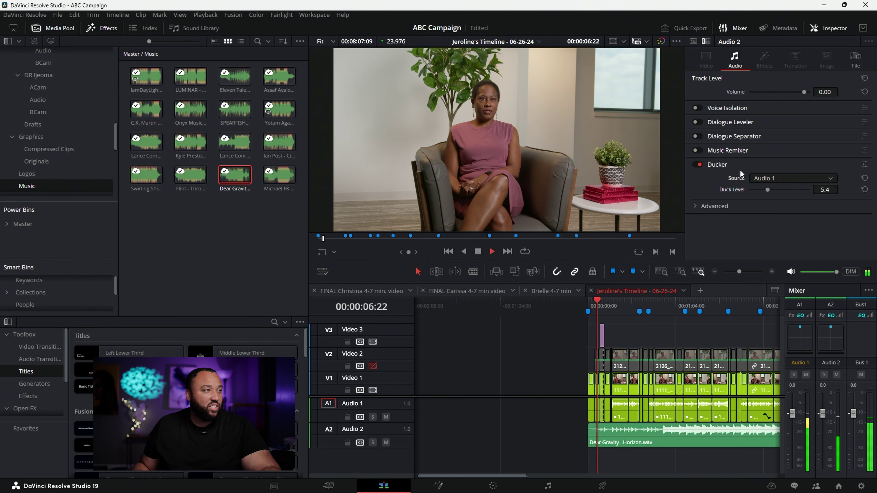
pyautogui.click(710, 206)
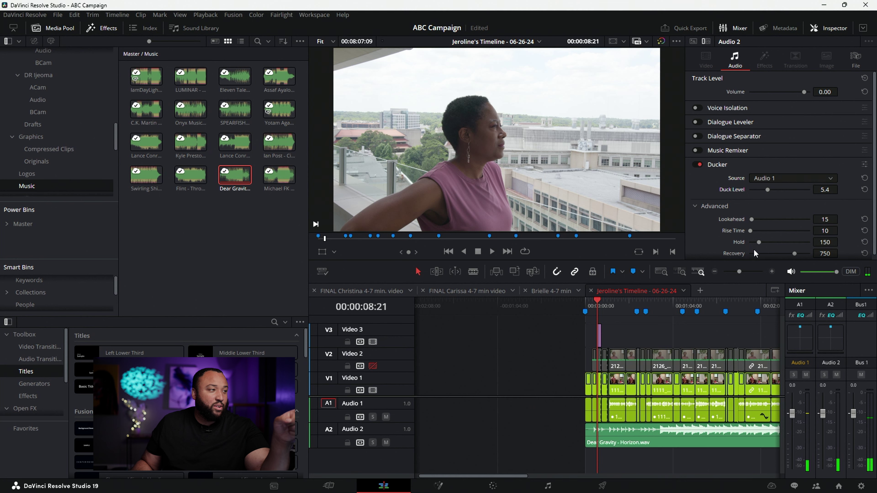
# Play the soloed Remaining Ones music on Audio 2 around 00:01:18 and rewind toward the start of its vocals
pyautogui.scroll(-1, 754, 248)
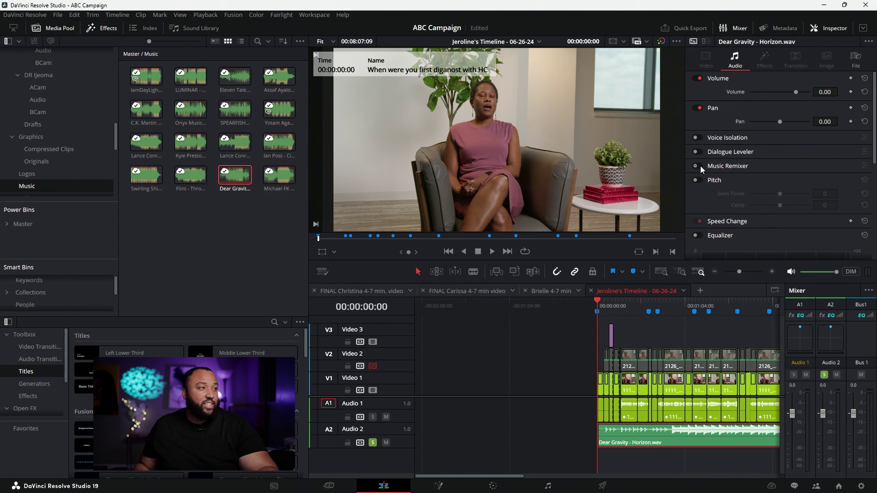
pyautogui.click(714, 272)
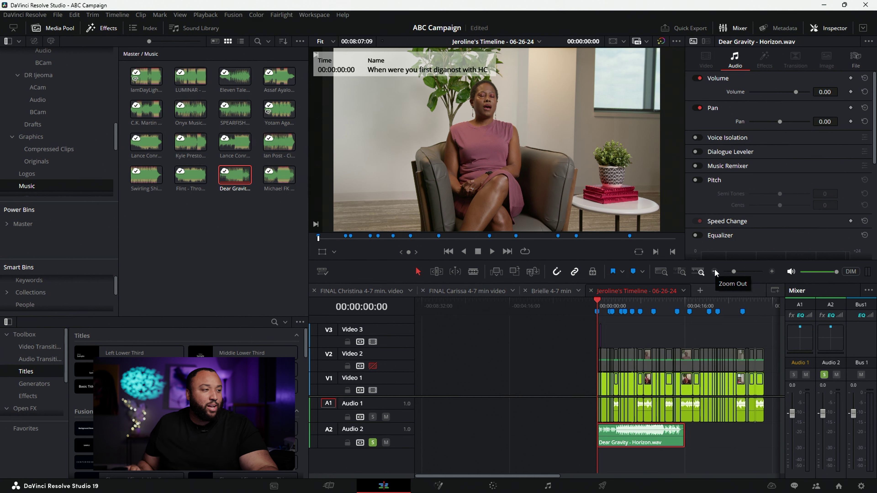
pyautogui.press('space')
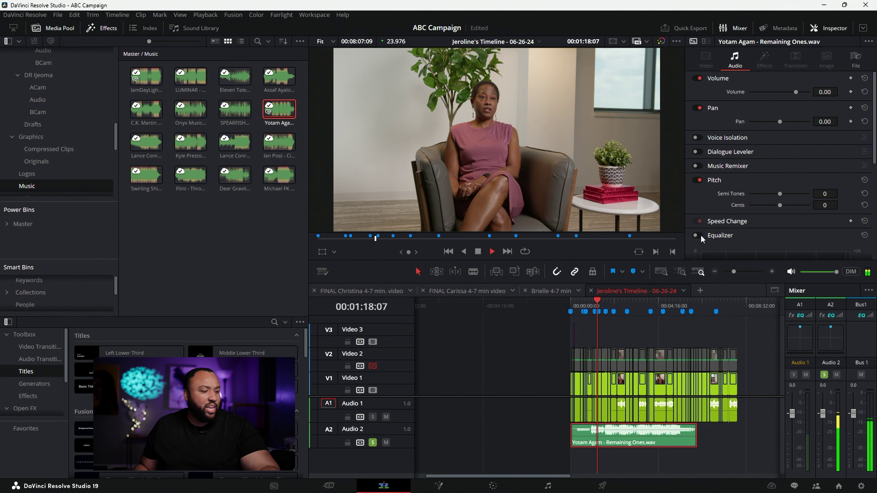
pyautogui.press('space')
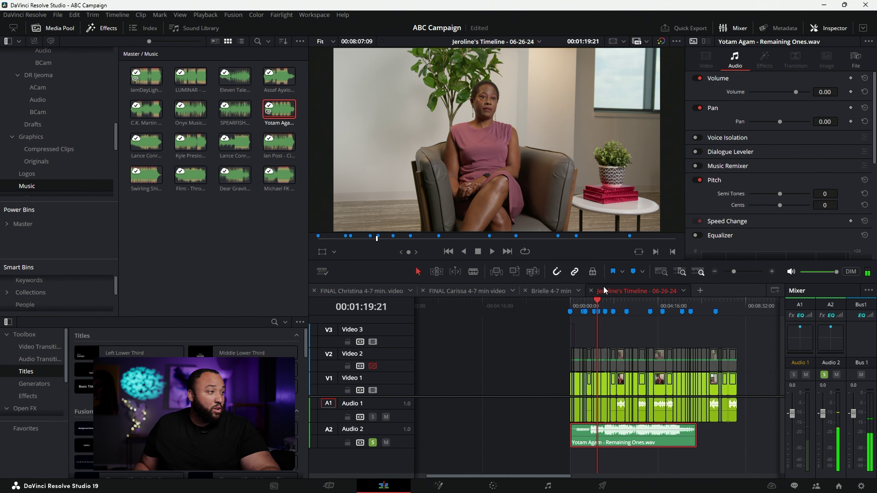
pyautogui.press('j')
pyautogui.press('j')
pyautogui.press('j')
pyautogui.press('j')
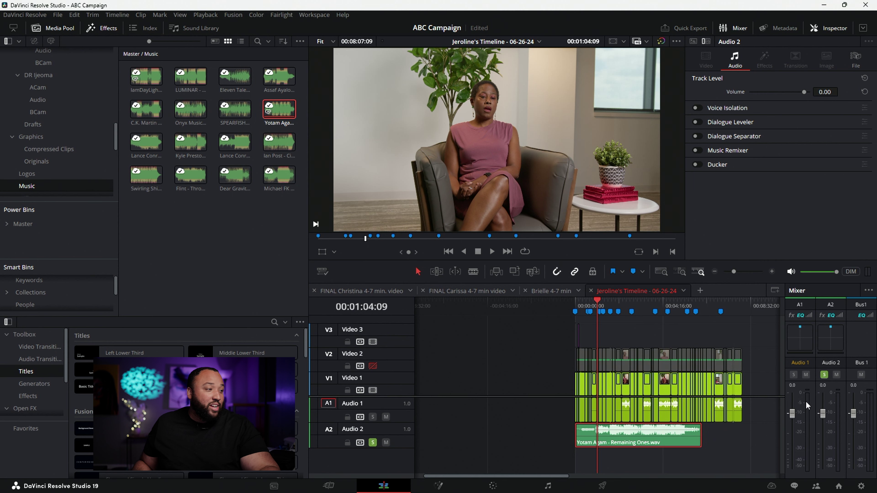
# Split the Remaining Ones music clip on Audio 2 with the blade at about 00:00:56
pyautogui.click(772, 272)
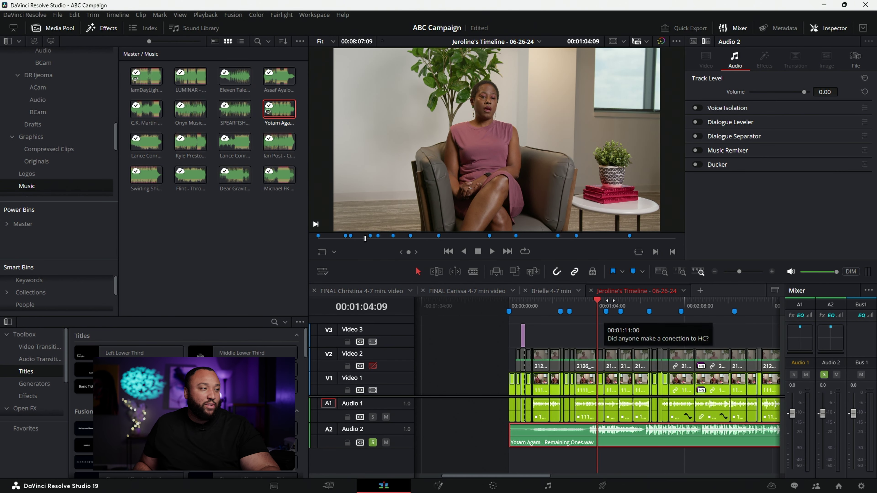
pyautogui.moveTo(610, 301); pyautogui.dragTo(625, 304)
pyautogui.press('b')
pyautogui.click(607, 437)
pyautogui.press('a')
# Shuttle forward through the Remaining Ones music and split the clip again at about 00:01:38
pyautogui.press('l')
pyautogui.press('l')
pyautogui.press('l')
pyautogui.press('l')
pyautogui.press('l')
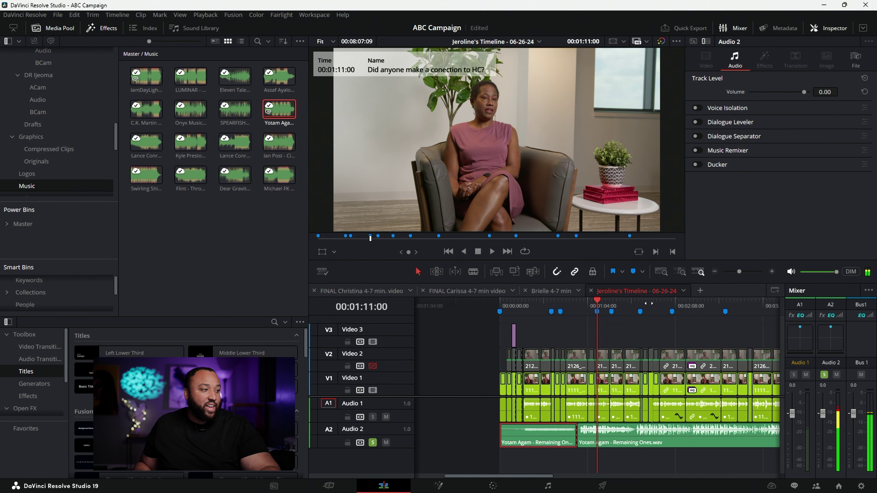
pyautogui.press('k')
pyautogui.press('j')
pyautogui.press('j')
pyautogui.press('j')
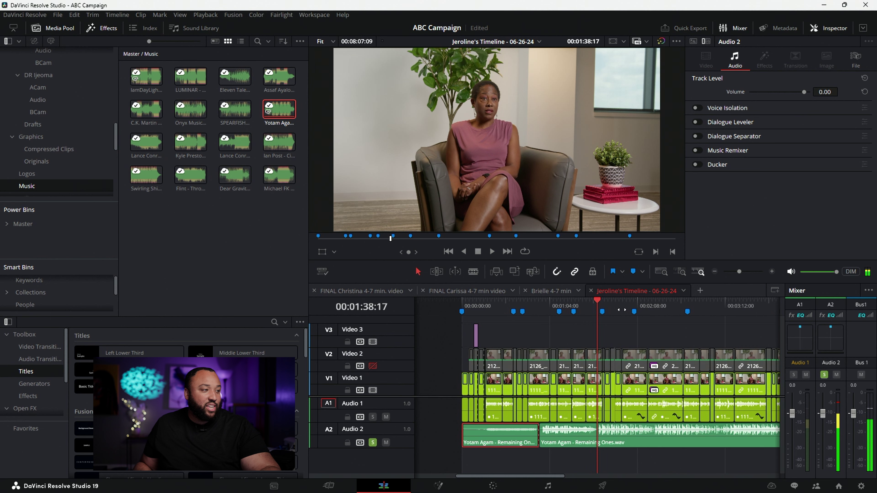
pyautogui.hotkey('ctrl', 'b')
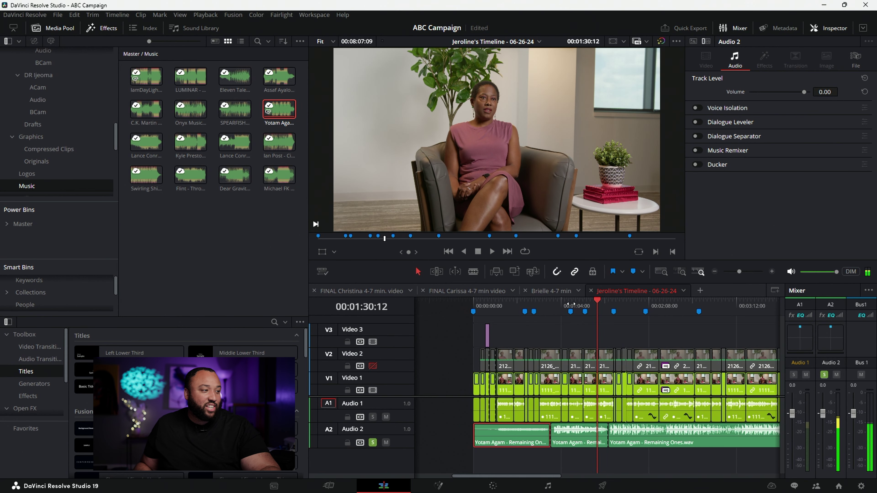
# Enable Music Remixer on the middle segment of the Audio 2 music and mute its voice
pyautogui.click(587, 448)
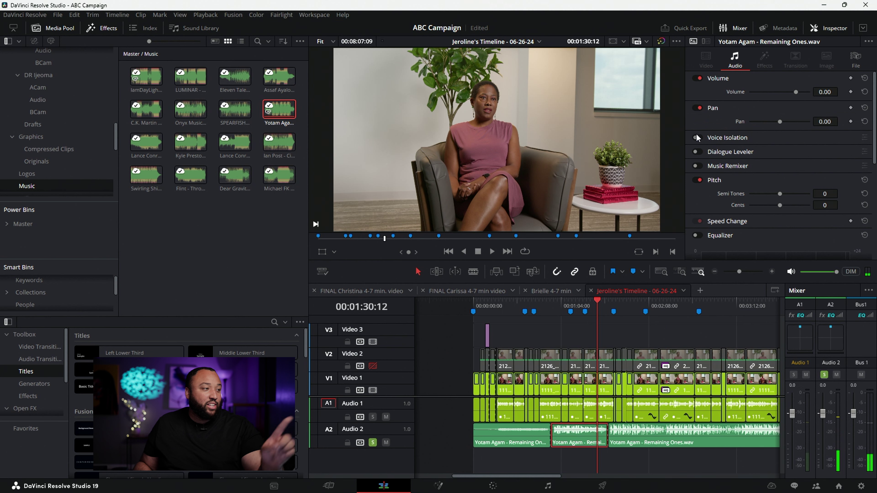
pyautogui.click(697, 166)
pyautogui.click(753, 237)
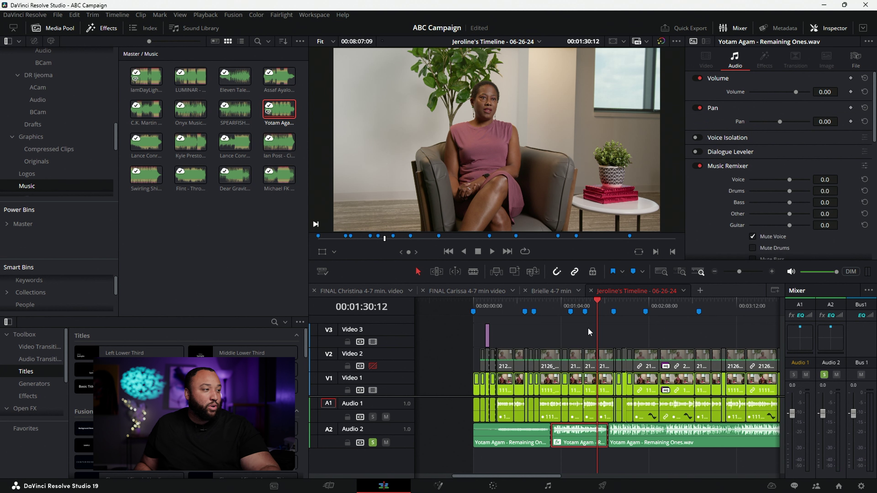
# Compare the middle music segment with Mute Voice toggled, and try a lower Voice level in Music Remixer
pyautogui.click(490, 246)
pyautogui.click(753, 238)
pyautogui.moveTo(790, 180); pyautogui.dragTo(764, 180)
pyautogui.moveTo(588, 305); pyautogui.dragTo(610, 304)
pyautogui.press('space')
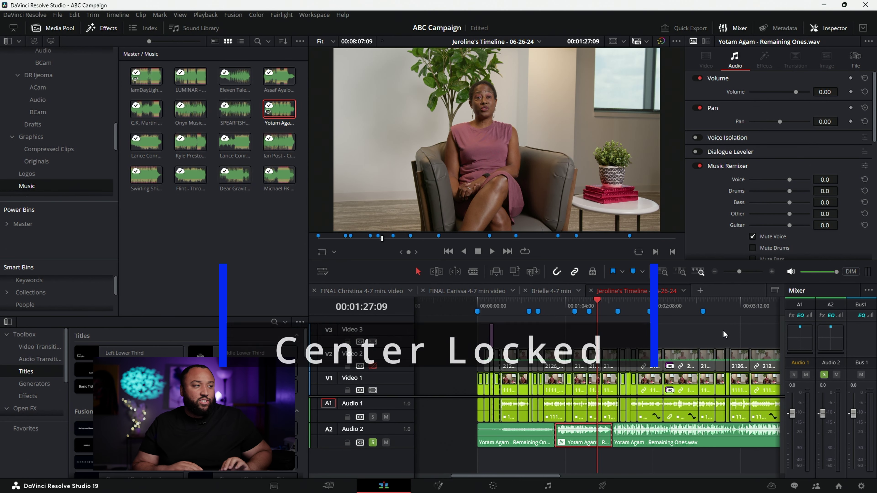
# Play the timeline from 00:01:27:09, and scrub back and forth up to about 00:05:01 to examine the center-locked playhead
pyautogui.press('space')
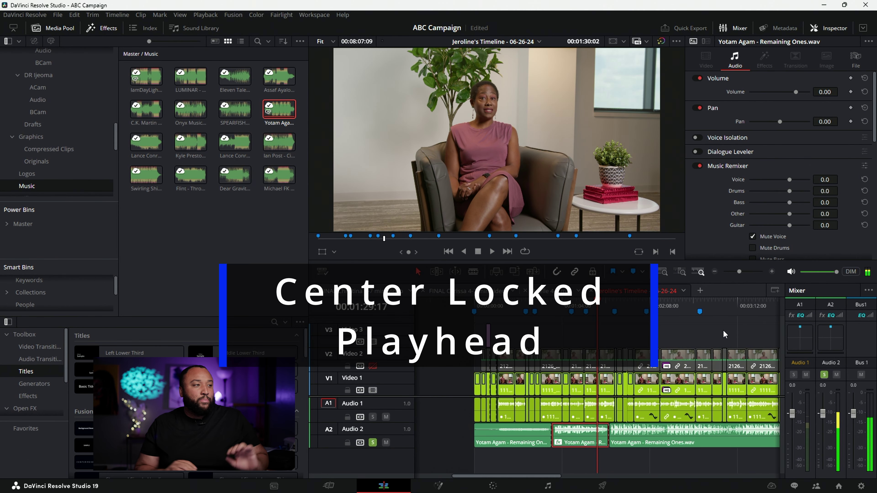
pyautogui.press('space')
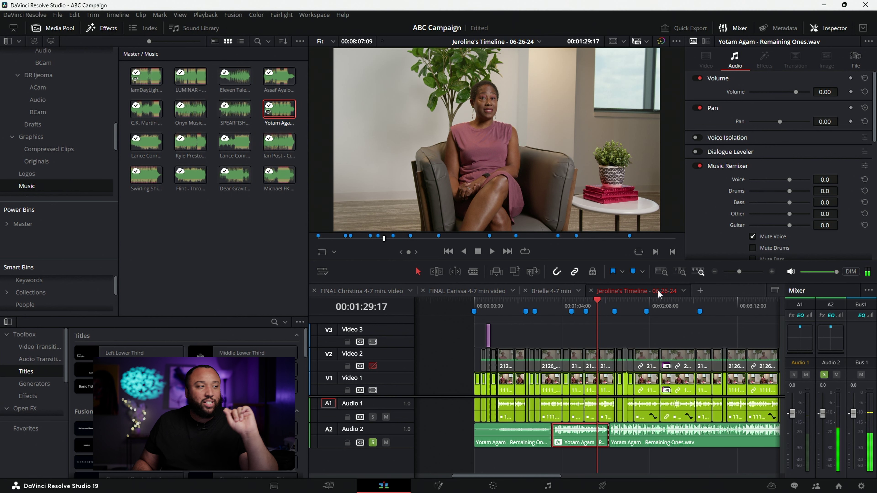
pyautogui.hotkey('ctrl', '-')
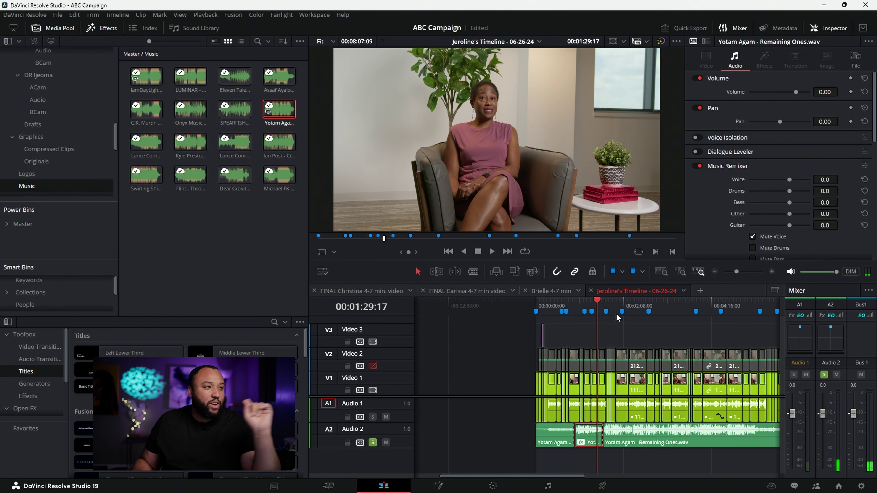
pyautogui.moveTo(655, 307)
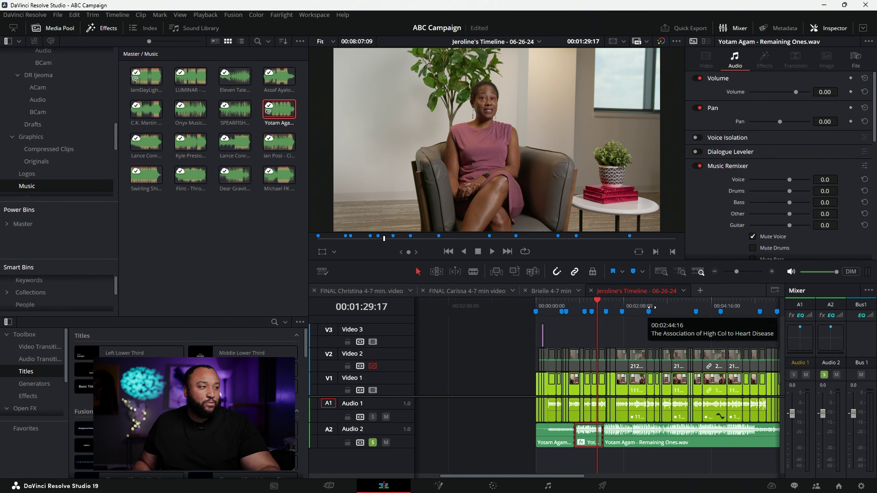
pyautogui.click(622, 312)
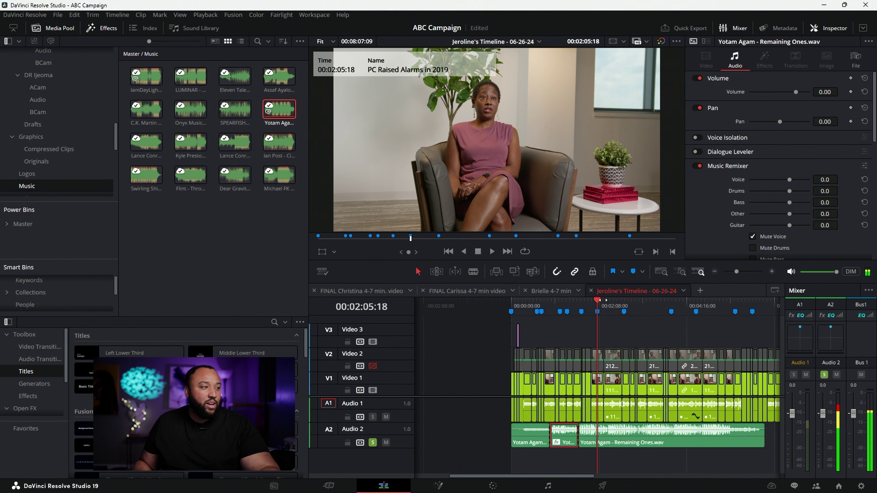
pyautogui.scroll(-5, 608, 304)
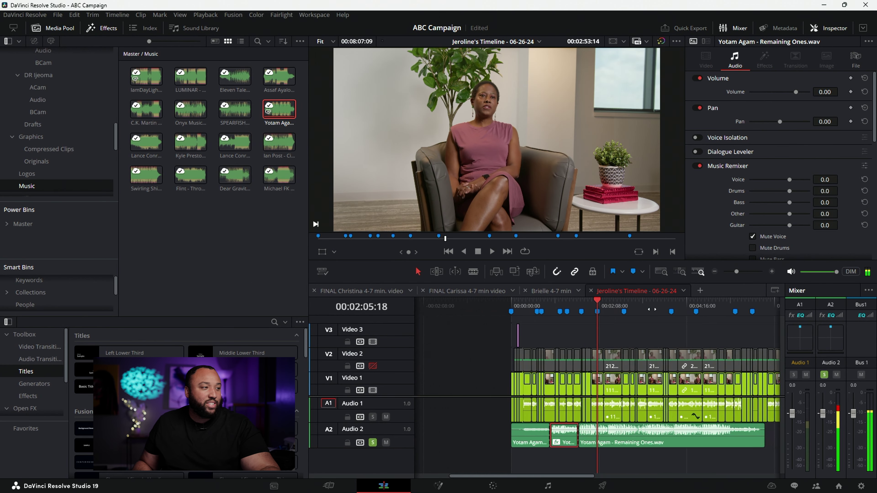
pyautogui.scroll(-10, 597, 397)
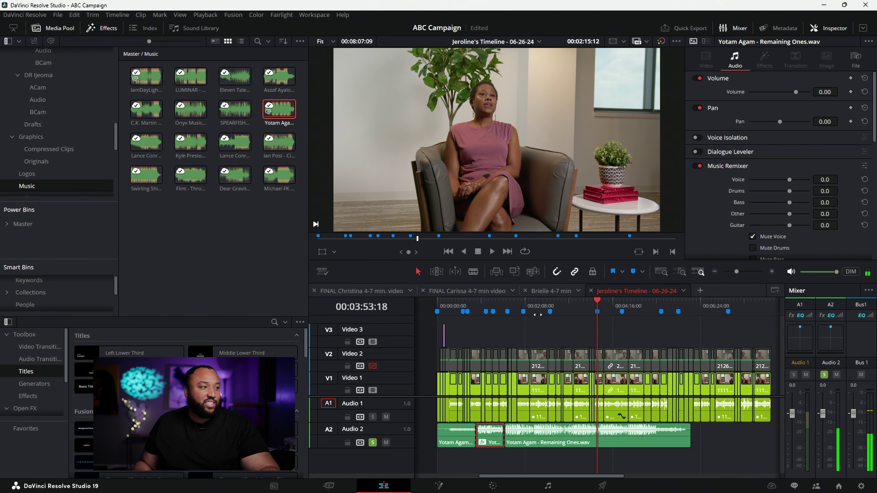
pyautogui.scroll(10, 597, 398)
pyautogui.scroll(-10, 597, 397)
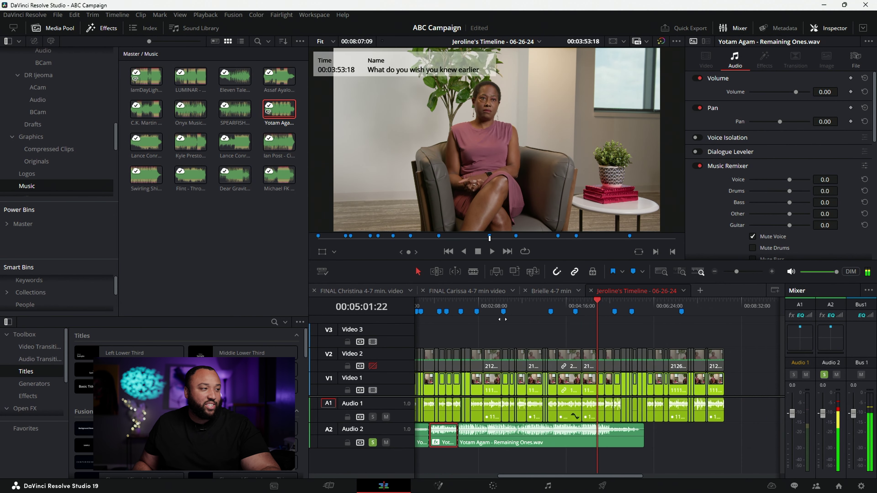
pyautogui.scroll(5, 489, 245)
pyautogui.scroll(-3, 597, 398)
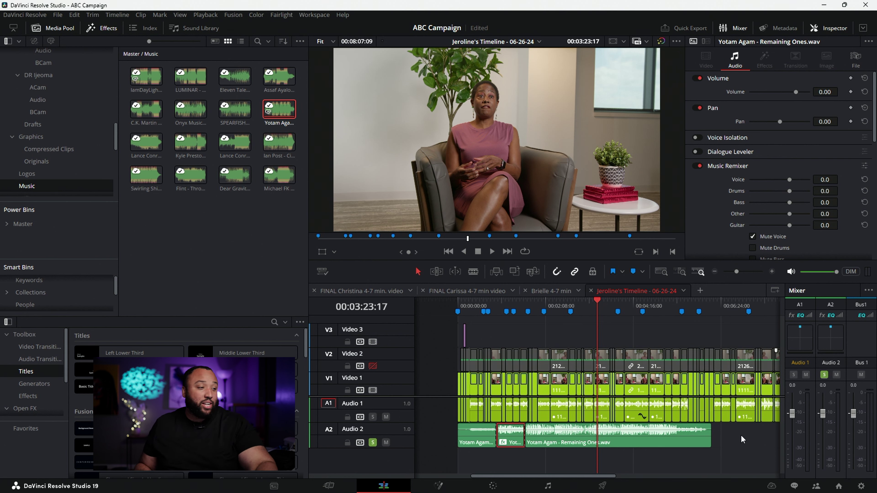
# View the Blackmagic Cloud Sync status of the ABC Campaign project and its proxy generation, and close it
pyautogui.click(767, 486)
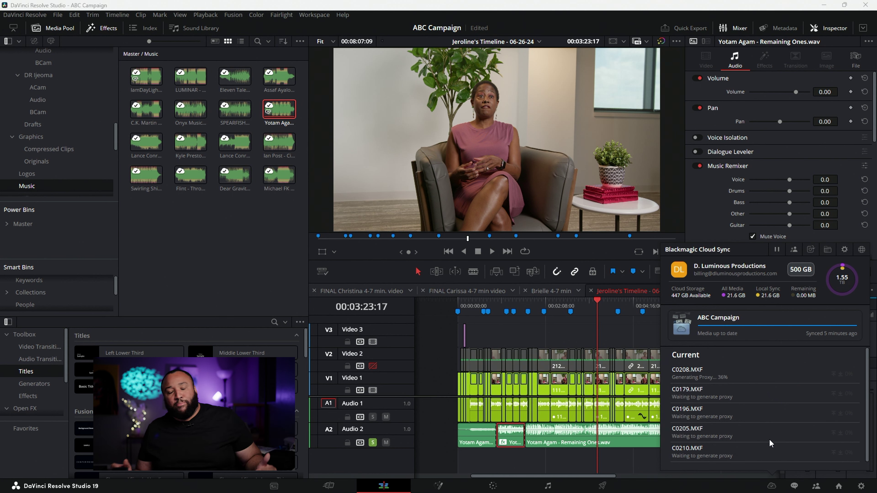
pyautogui.click(773, 486)
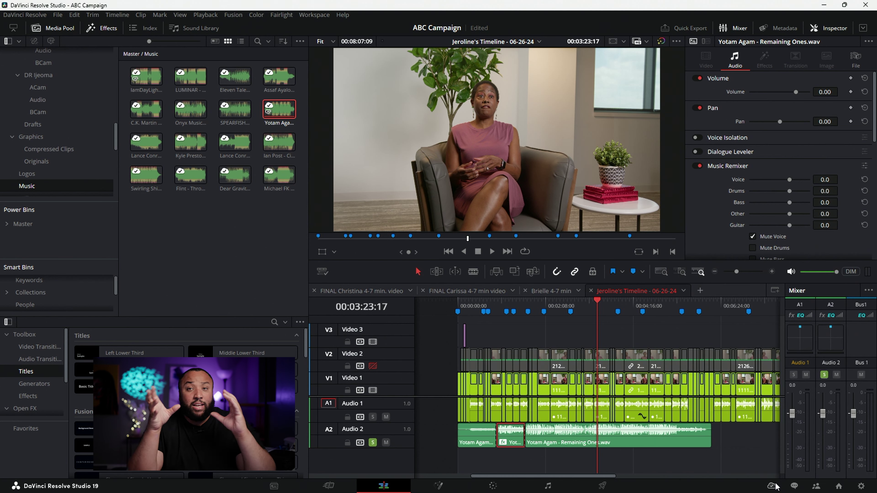